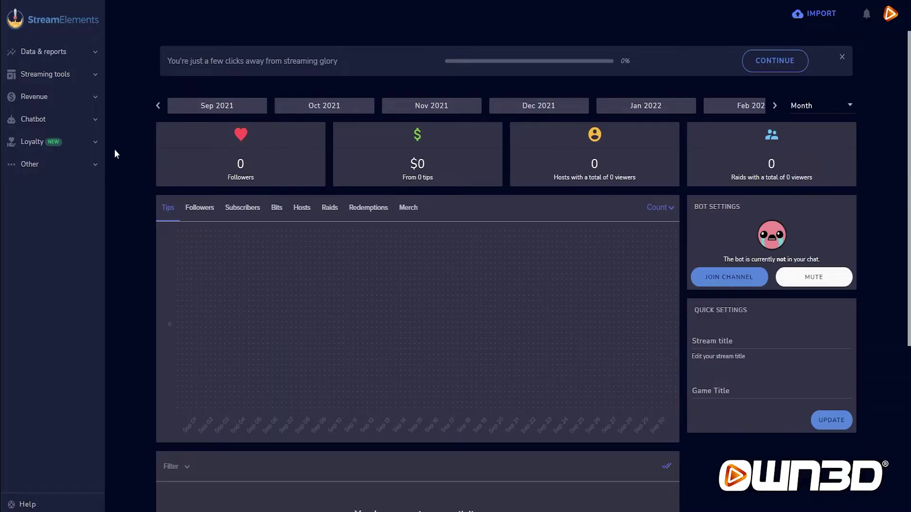
# Open the personal overlays list and start creating a new overlay
pyautogui.click(69, 76)
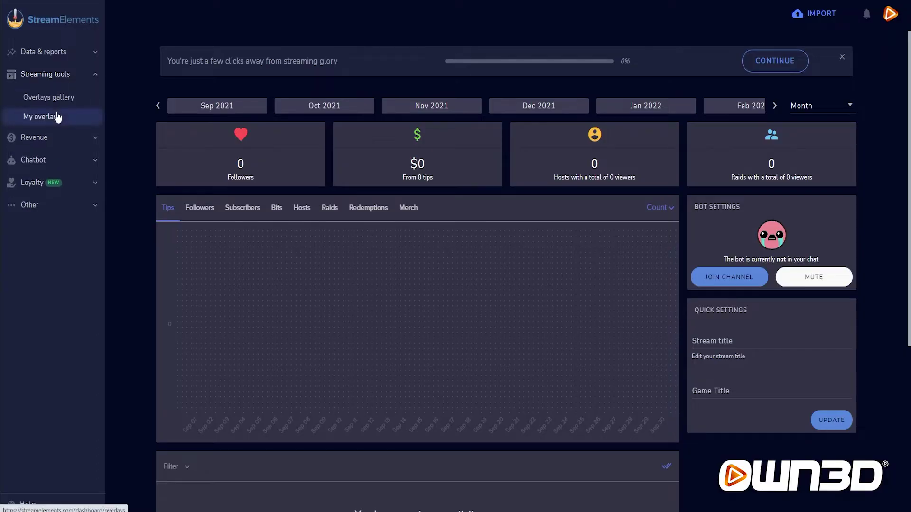
pyautogui.click(58, 116)
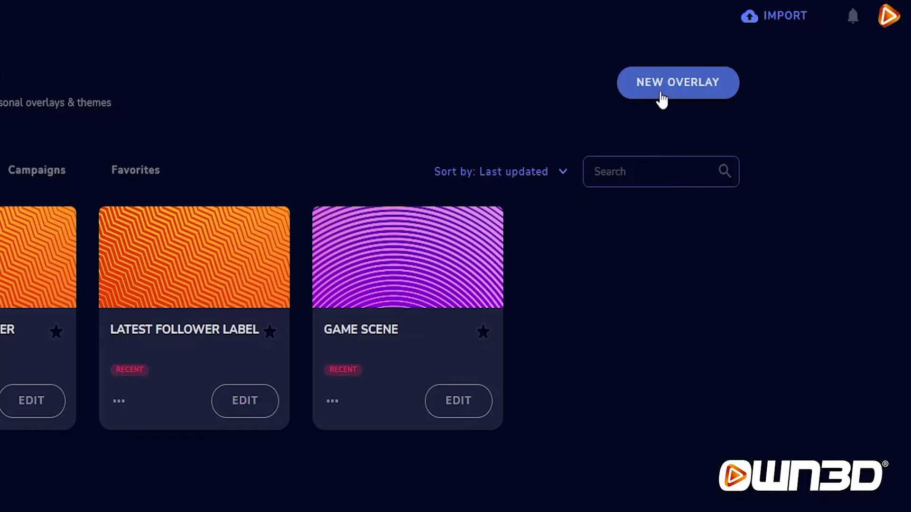
pyautogui.click(660, 98)
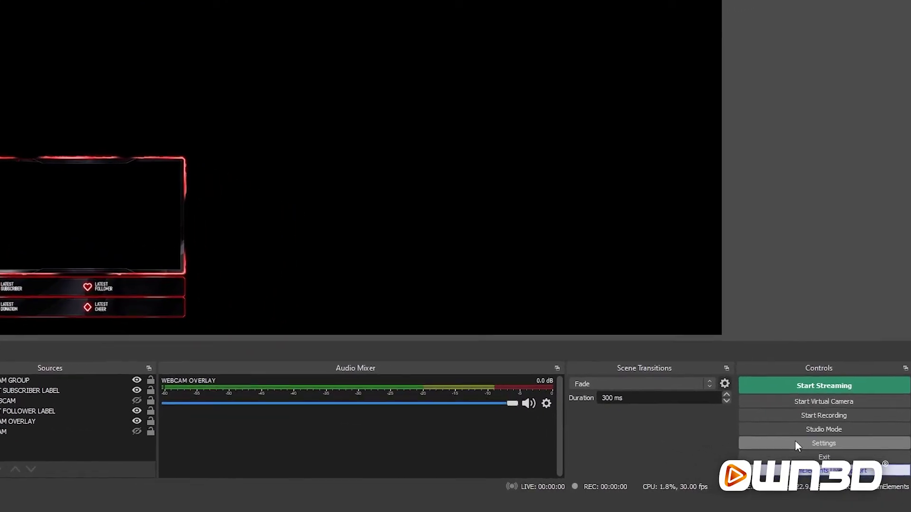
# Switch to OBS and open its video settings to check which resolution the stream uses
pyautogui.click(789, 439)
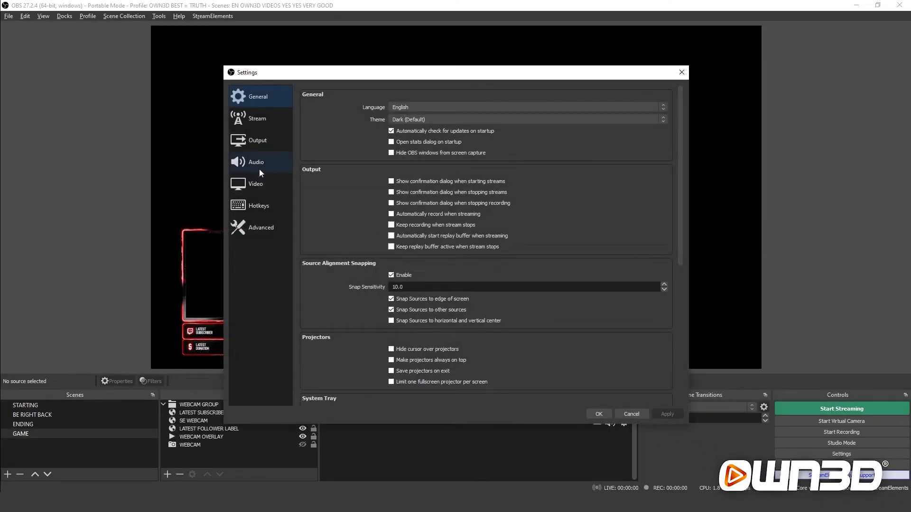
pyautogui.click(254, 180)
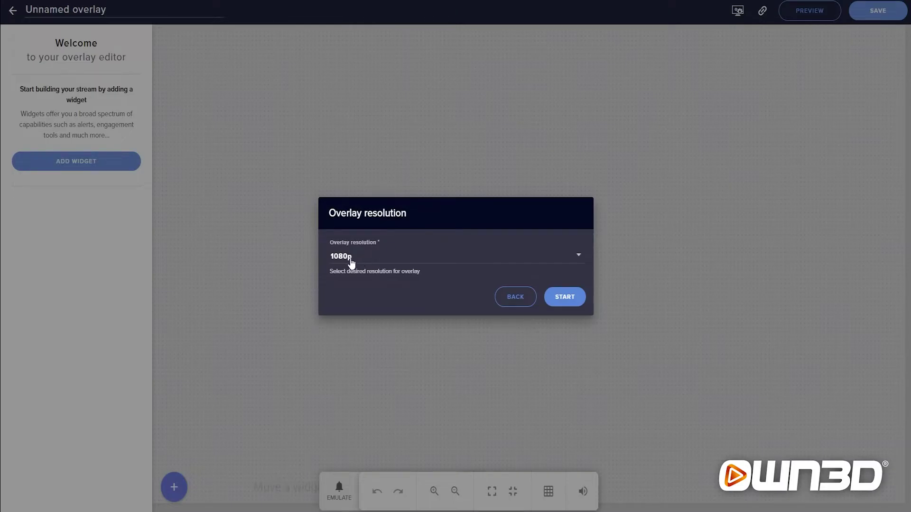
# Back in StreamElements, create the overlay at 1080p, name it ALERTS and save it
pyautogui.click(564, 298)
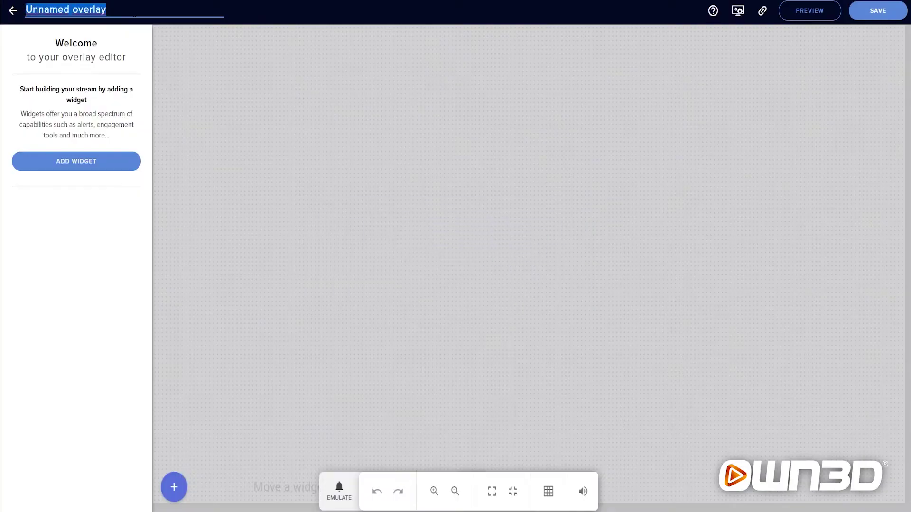
pyautogui.write('ALERTS')
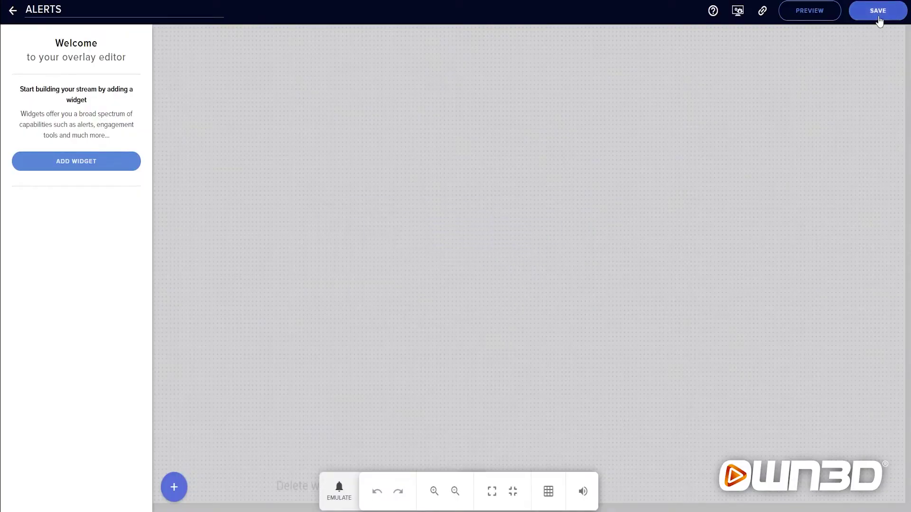
pyautogui.click(877, 11)
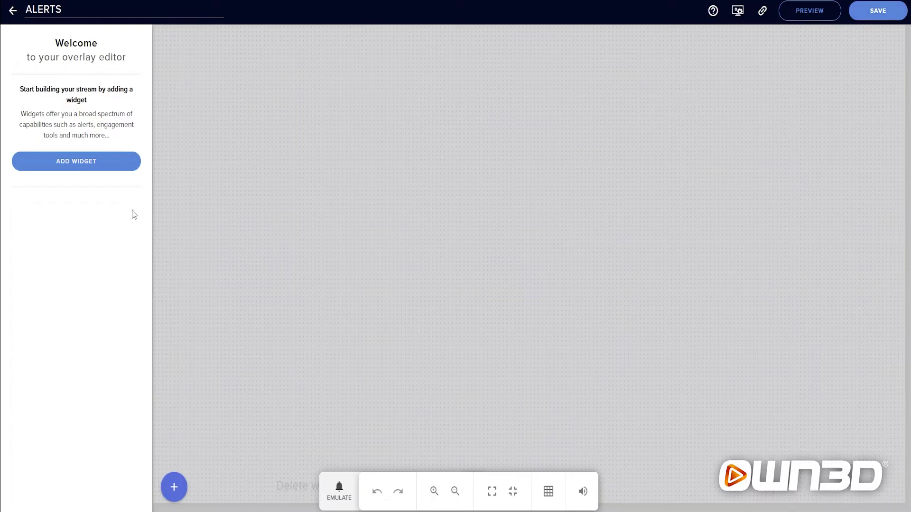
# Add an AlertBox widget to the overlay and move it to the upper middle of the canvas
pyautogui.click(174, 487)
pyautogui.moveTo(205, 255)
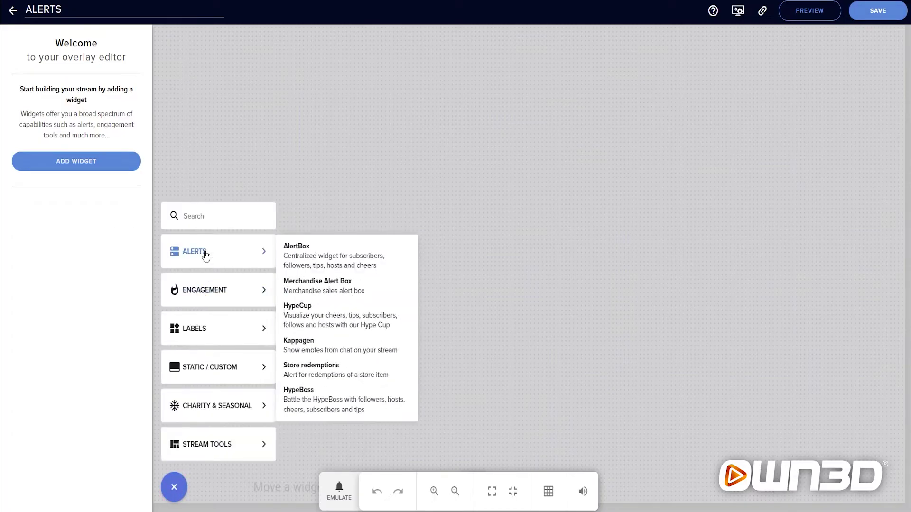
pyautogui.click(313, 256)
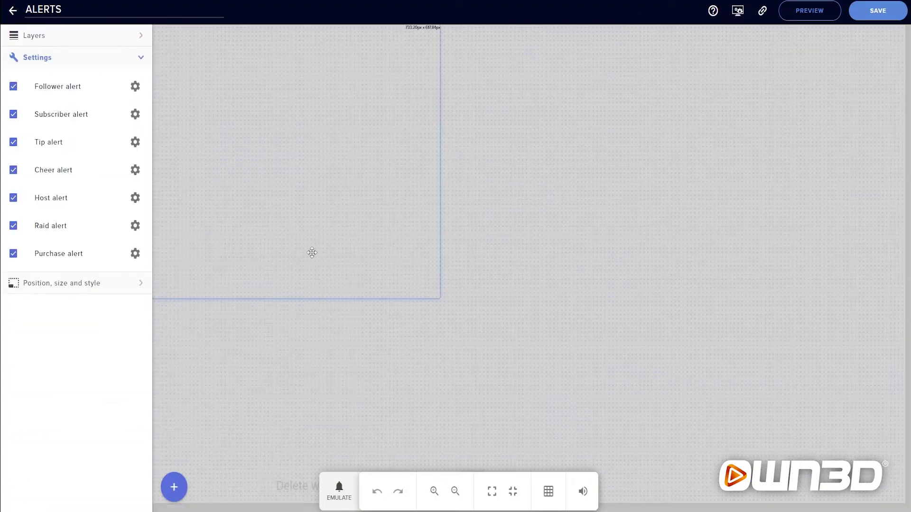
pyautogui.moveTo(307, 214); pyautogui.dragTo(472, 216)
# Emulate a follower event to preview the AlertBox's follower alert on the canvas
pyautogui.click(341, 496)
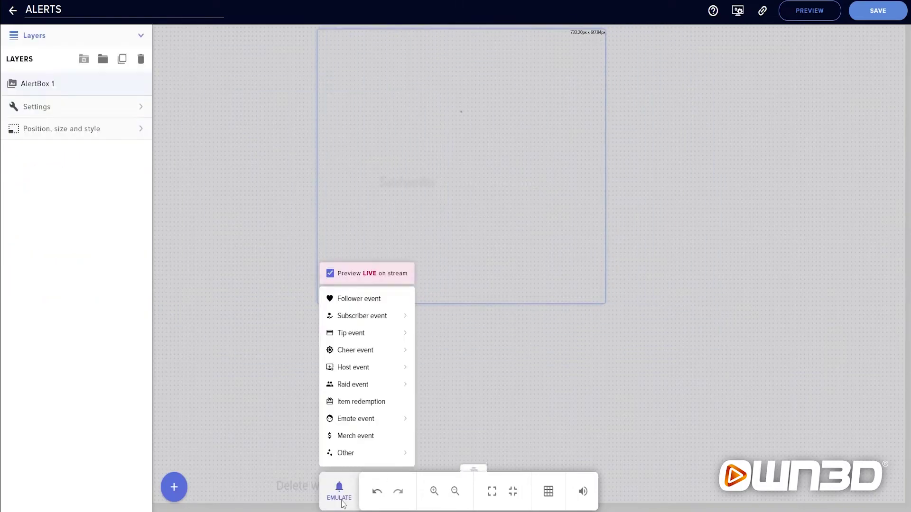
pyautogui.click(363, 299)
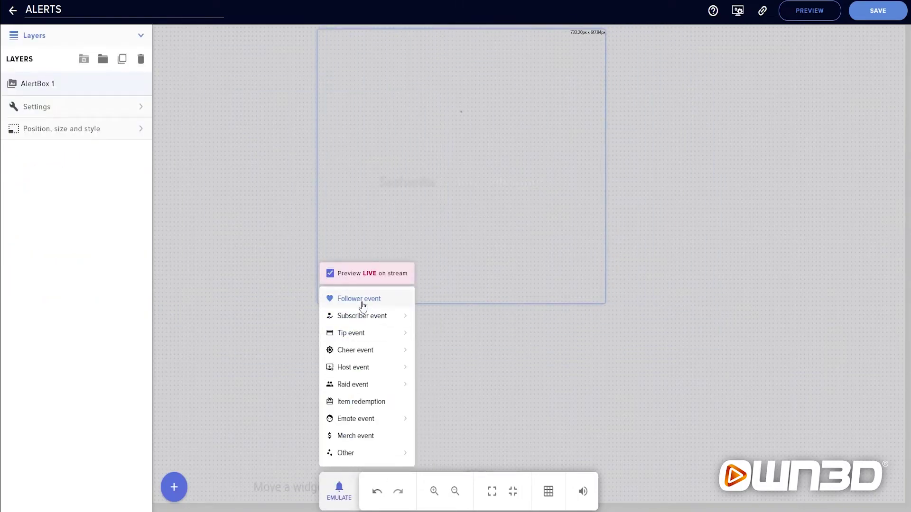
pyautogui.click(653, 294)
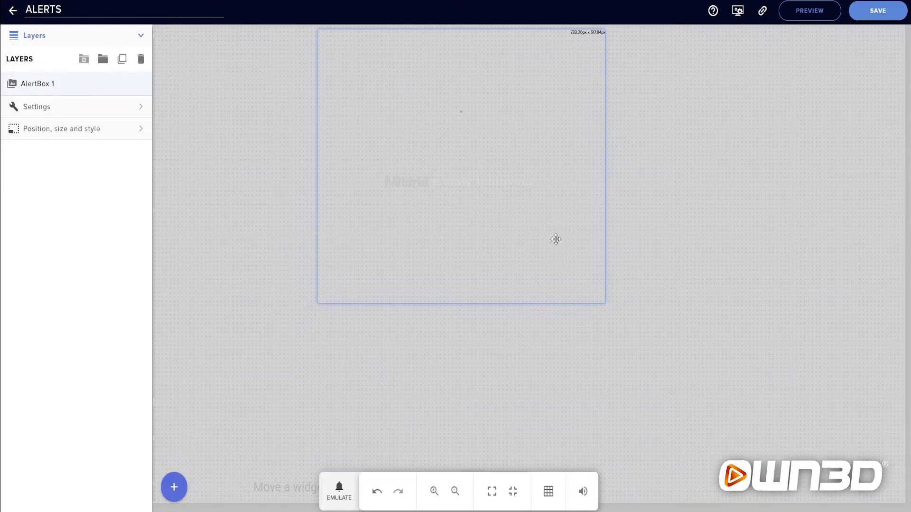
# Open the AlertBox's settings and switch the follower alert off and back on
pyautogui.click(74, 106)
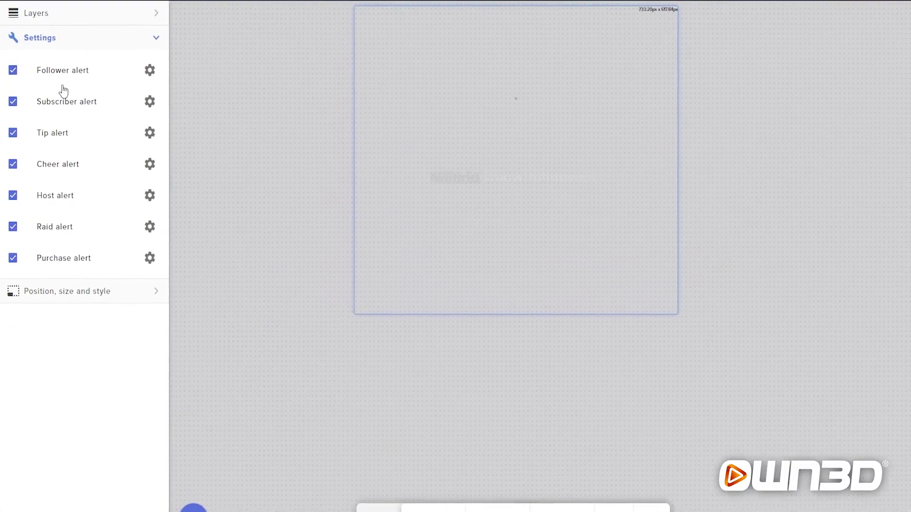
pyautogui.click(12, 73)
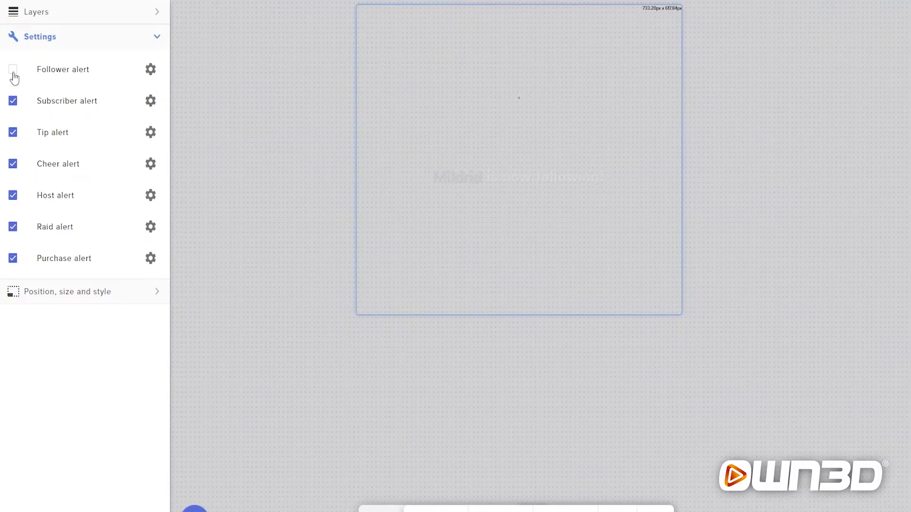
pyautogui.click(13, 76)
# Upload Brave-alert-subscriber from the Animated-Alerts folder under Files and apply it as the subscriber alert's video
pyautogui.click(151, 101)
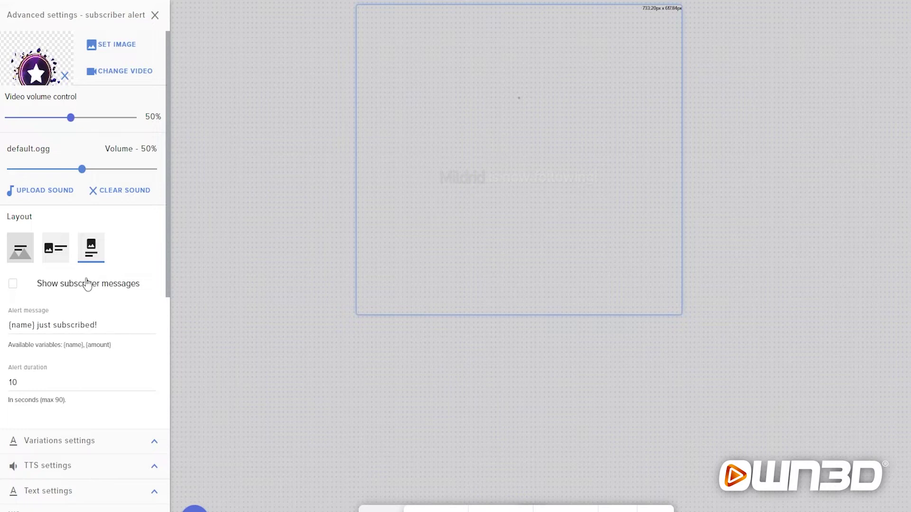
pyautogui.click(111, 79)
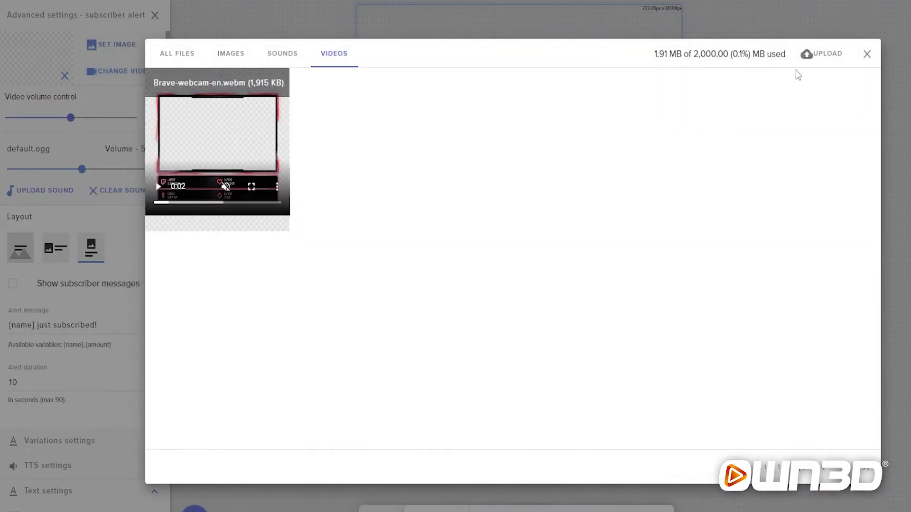
pyautogui.click(815, 60)
pyautogui.click(511, 313)
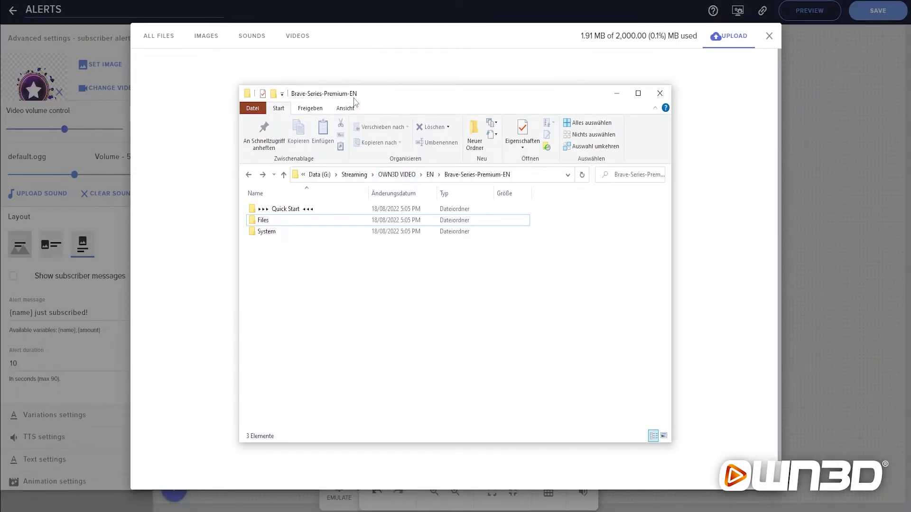
pyautogui.doubleClick(278, 226)
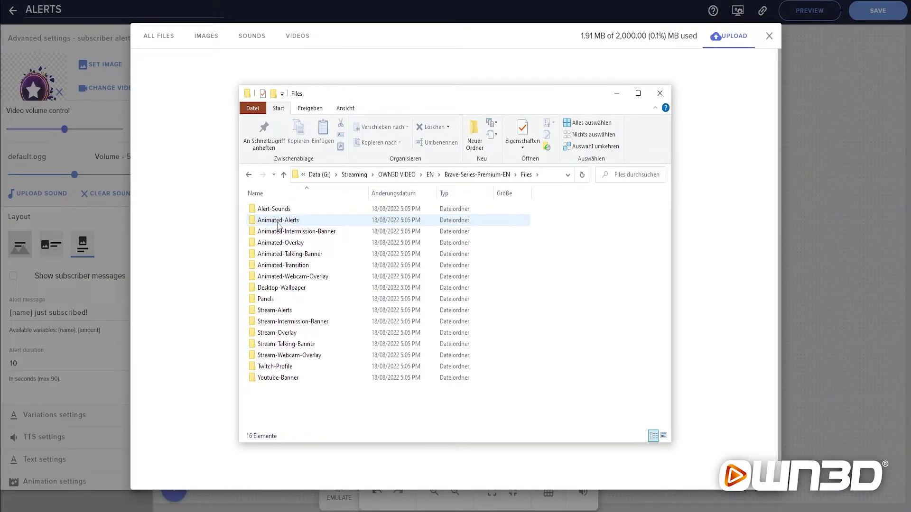
pyautogui.doubleClick(278, 221)
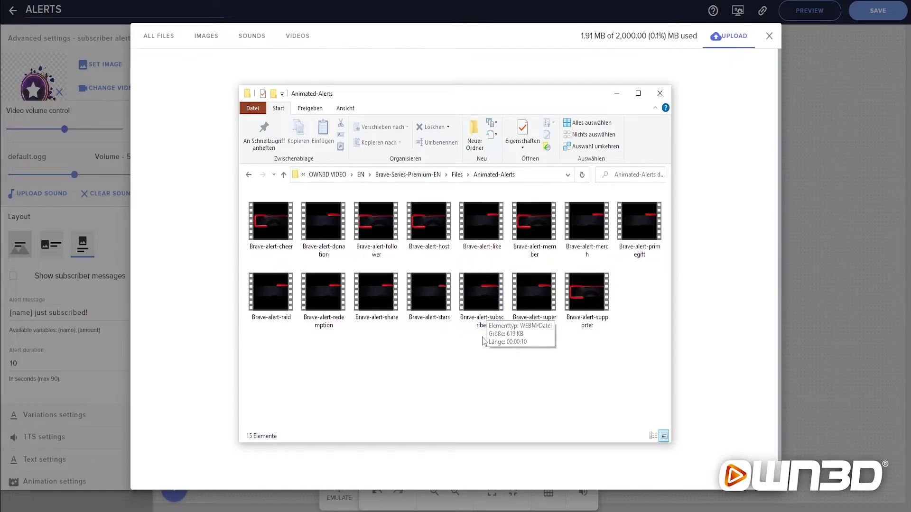
pyautogui.moveTo(485, 320); pyautogui.dragTo(199, 229)
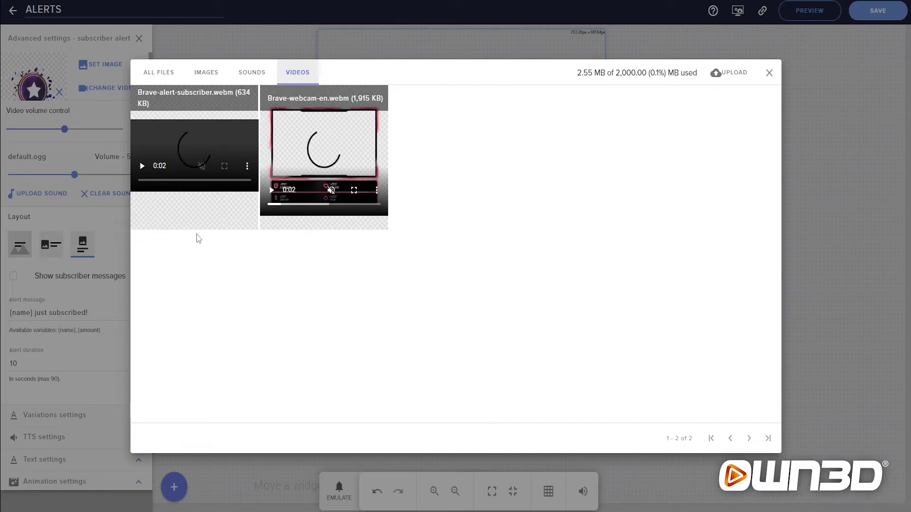
pyautogui.moveTo(228, 154)
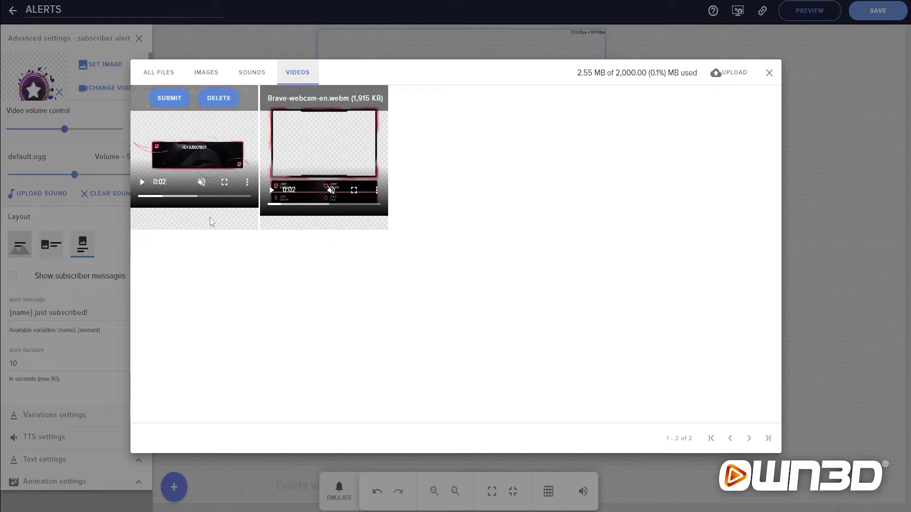
pyautogui.click(172, 98)
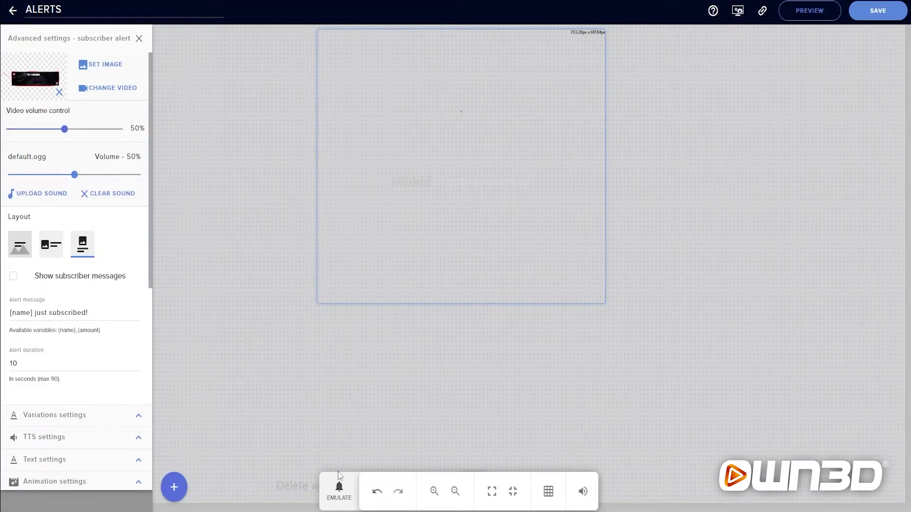
# Emulate a subscriber event with the value 1 to preview the new alert video
pyautogui.click(338, 491)
pyautogui.moveTo(355, 315)
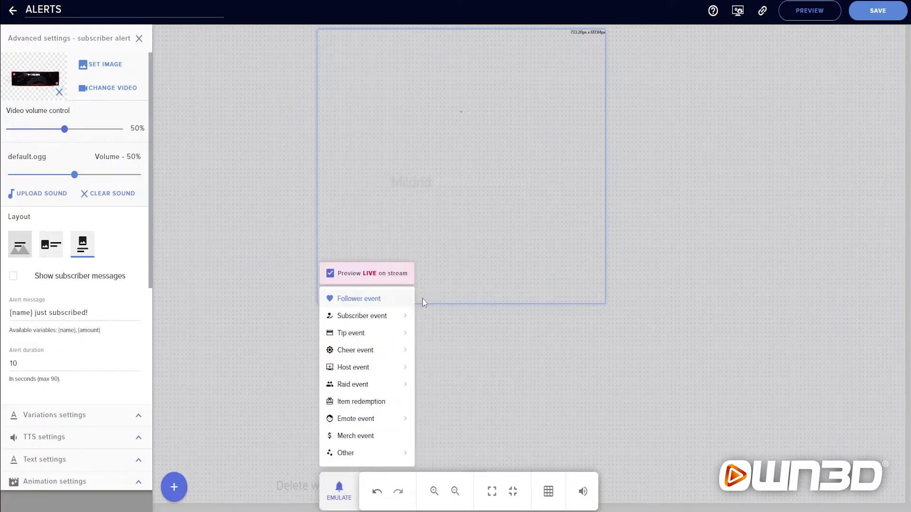
pyautogui.click(426, 300)
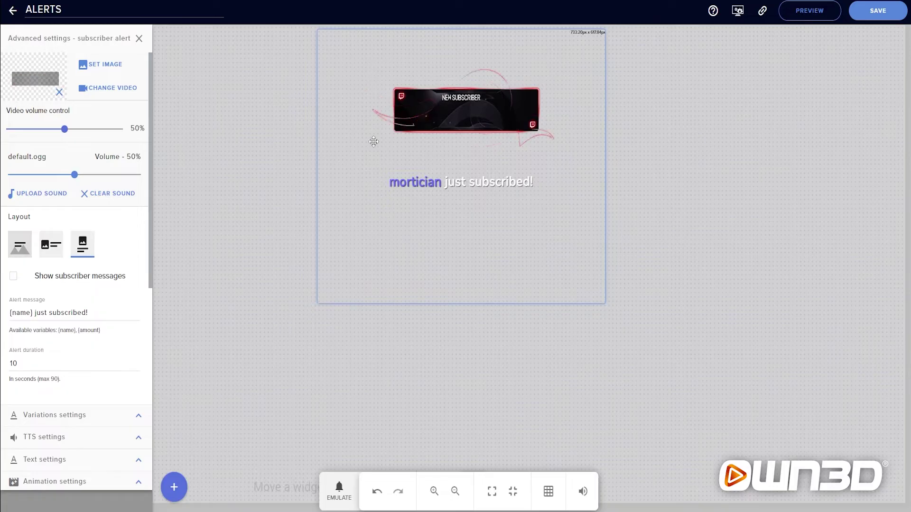
# Replace the subscriber alert's default sound with the uploaded Brave-Subscriber file from the Alert-Sounds folder
pyautogui.click(101, 195)
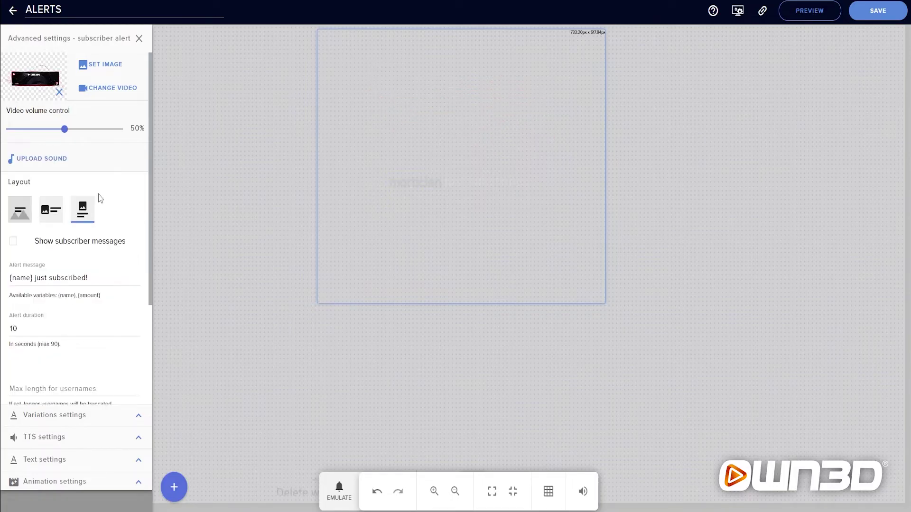
pyautogui.click(40, 161)
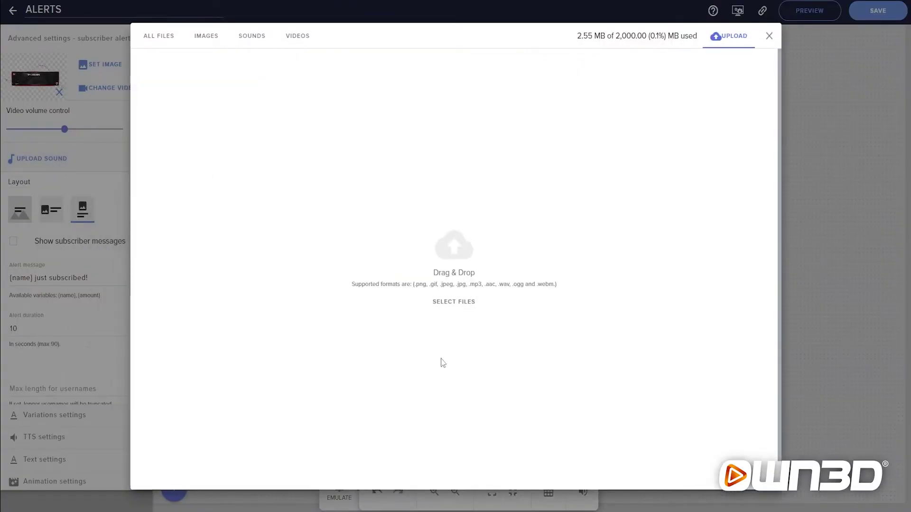
pyautogui.hotkey('alt', 'Tab')
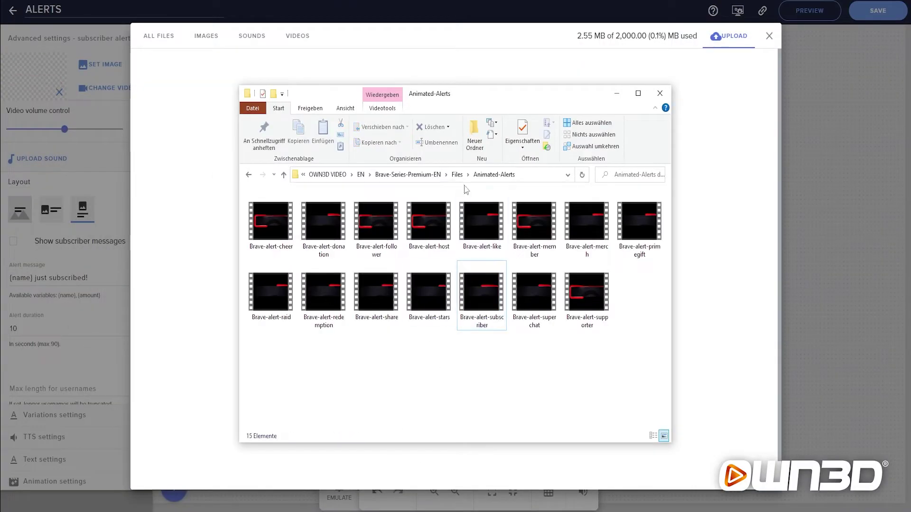
pyautogui.click(463, 175)
pyautogui.click(293, 211)
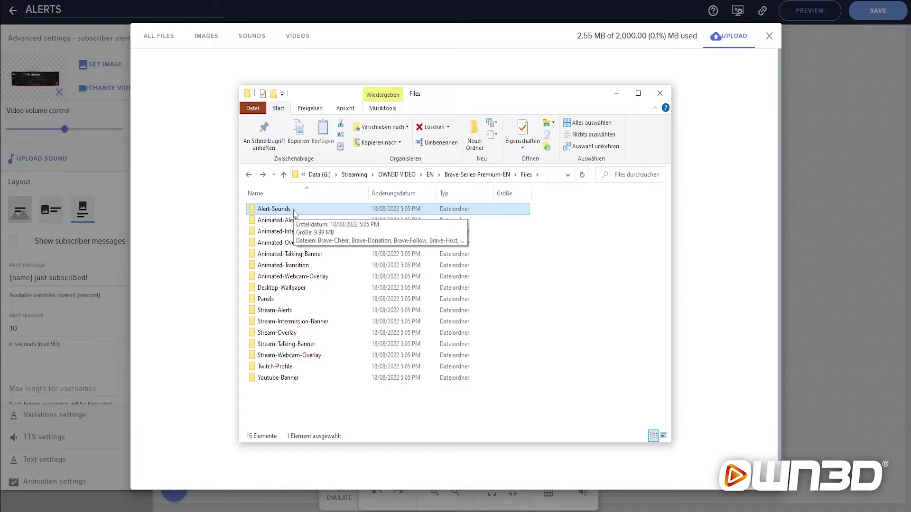
pyautogui.doubleClick(294, 211)
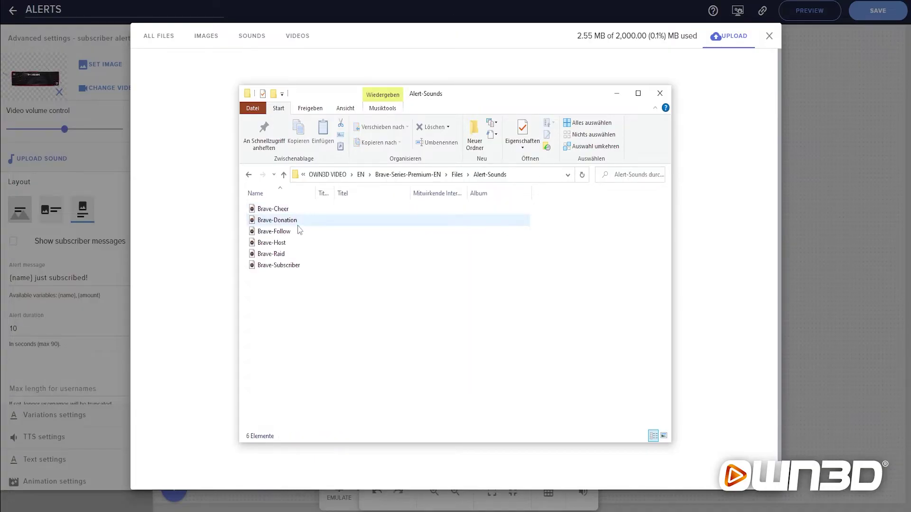
pyautogui.click(293, 266)
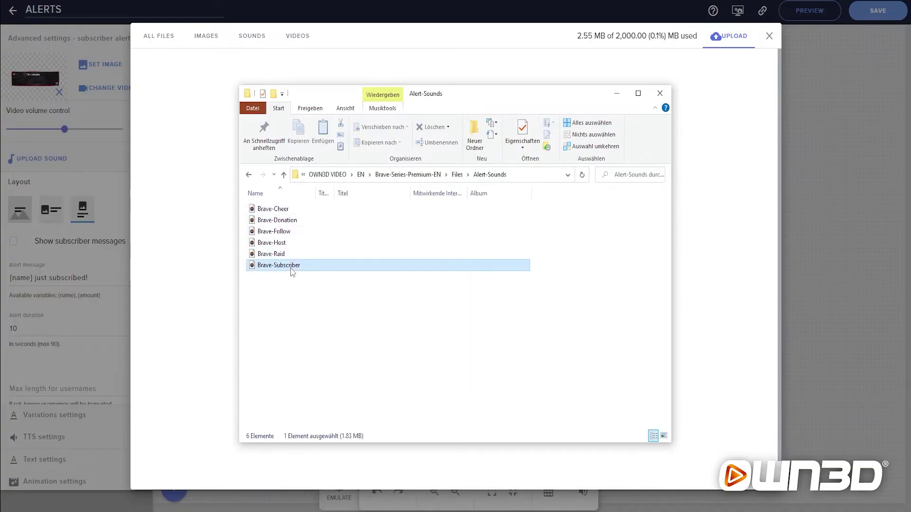
pyautogui.moveTo(293, 267); pyautogui.dragTo(195, 238)
pyautogui.moveTo(218, 175)
pyautogui.click(175, 105)
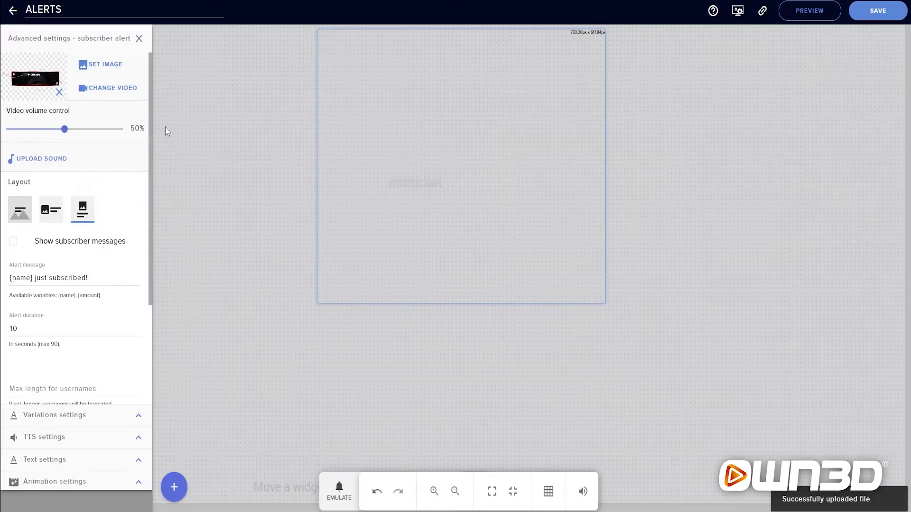
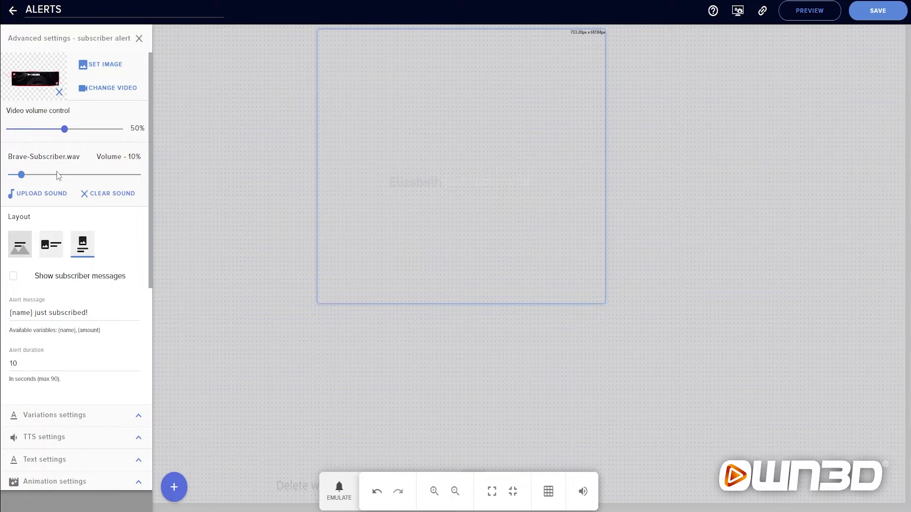
# Set the subscriber alert's layout to text over the image and emulate a subscriber event with the value 1
pyautogui.click(16, 255)
pyautogui.click(339, 491)
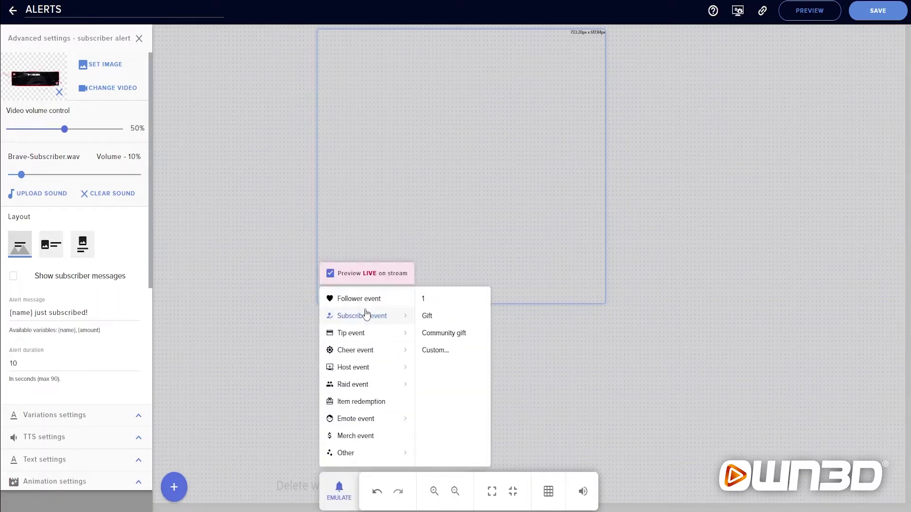
pyautogui.moveTo(372, 316)
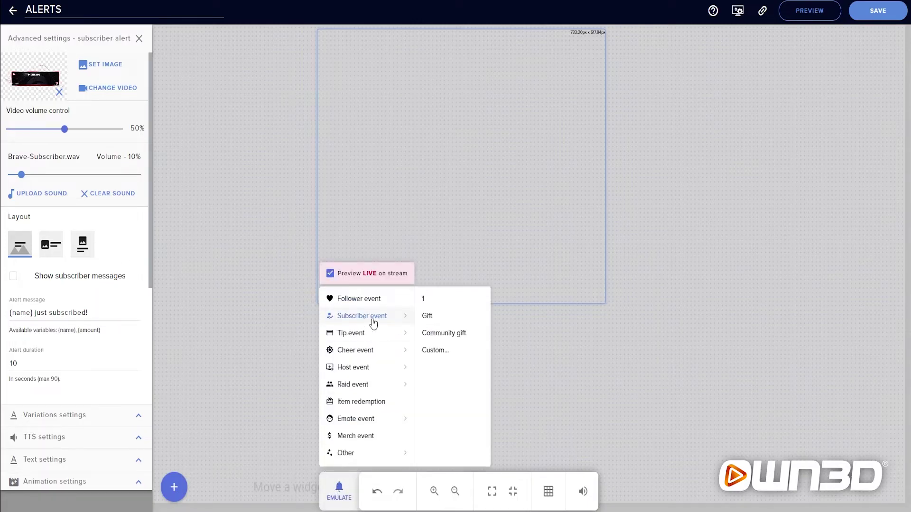
pyautogui.click(425, 303)
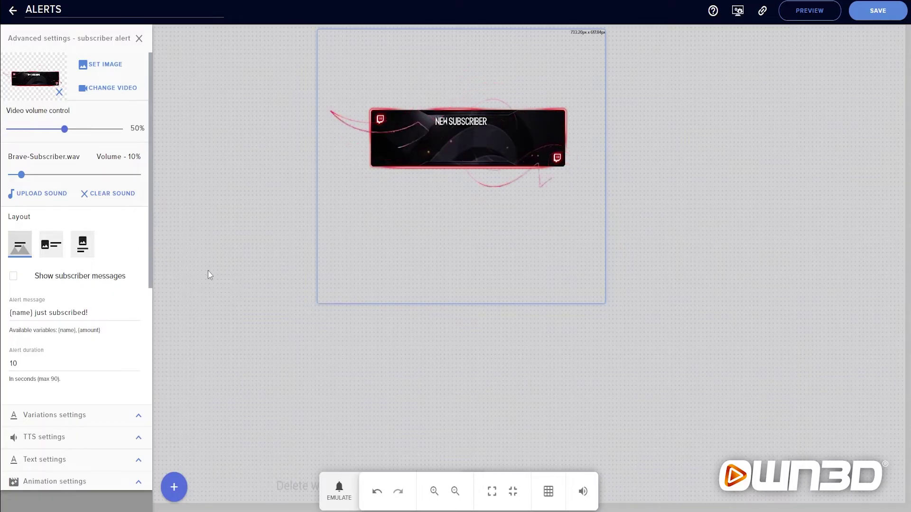
# Set the alert duration to 3 seconds and the alert text's top margin to 150
pyautogui.doubleClick(27, 366)
pyautogui.write('3')
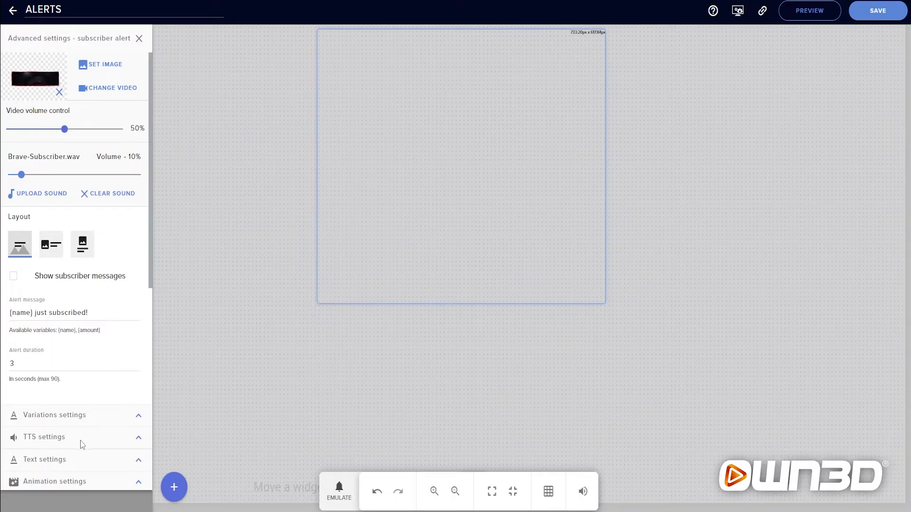
pyautogui.click(57, 458)
pyautogui.click(110, 63)
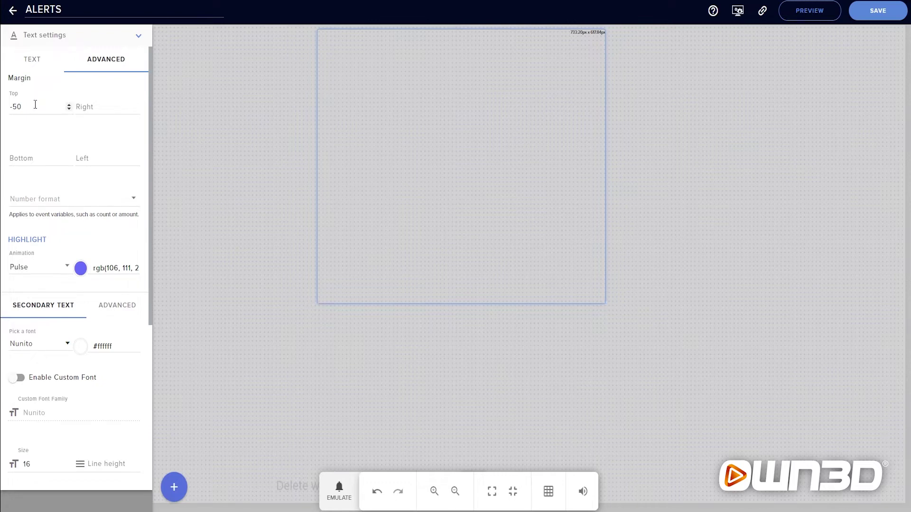
pyautogui.moveTo(35, 105); pyautogui.dragTo(8, 108)
pyautogui.write('150')
# Emulate a subscriber event with the value 1 twice to check where the text sits on the banner
pyautogui.click(337, 493)
pyautogui.moveTo(364, 325)
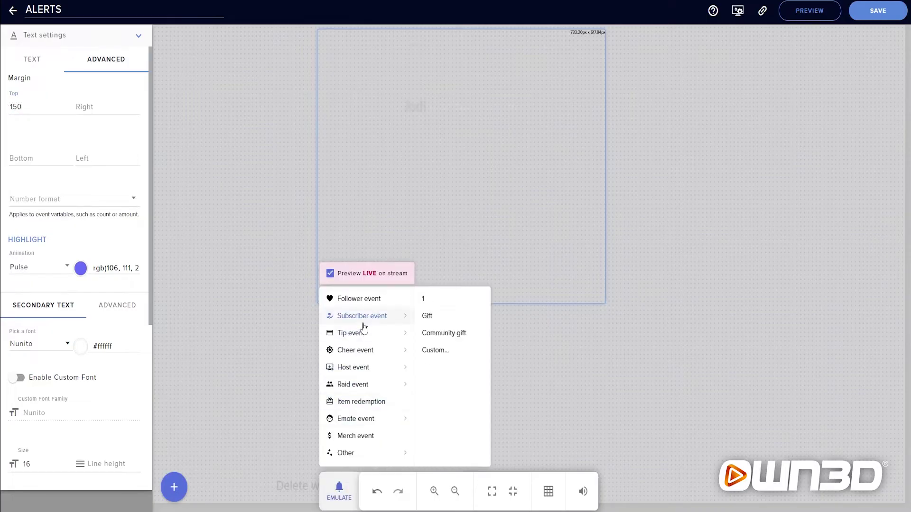
pyautogui.click(428, 303)
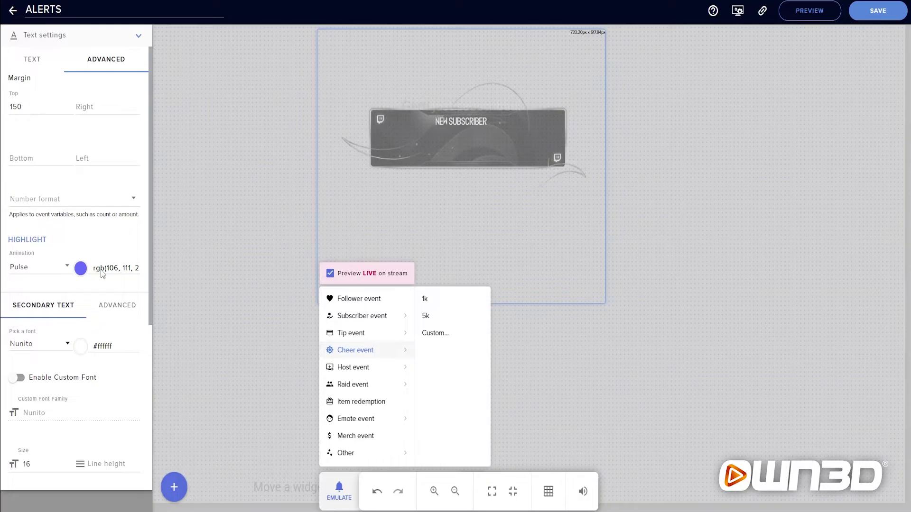
pyautogui.click(339, 493)
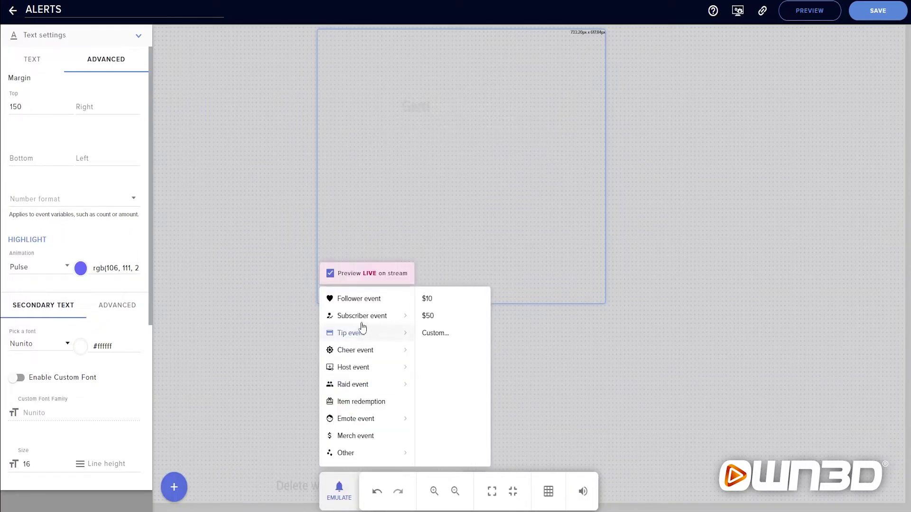
pyautogui.moveTo(372, 317)
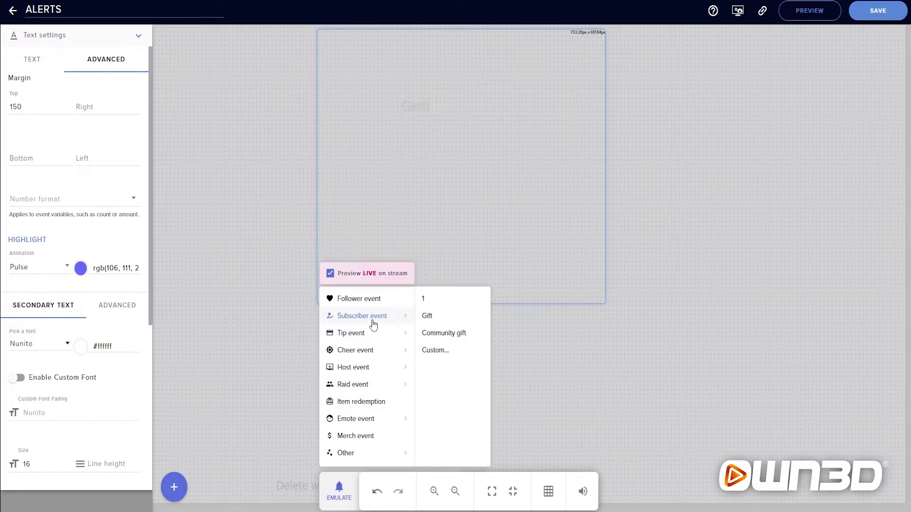
pyautogui.click(427, 303)
# Try top margins of 200 and 250 for the alert text and settle on 225
pyautogui.doubleClick(16, 107)
pyautogui.write('200')
pyautogui.moveTo(31, 109); pyautogui.dragTo(6, 113)
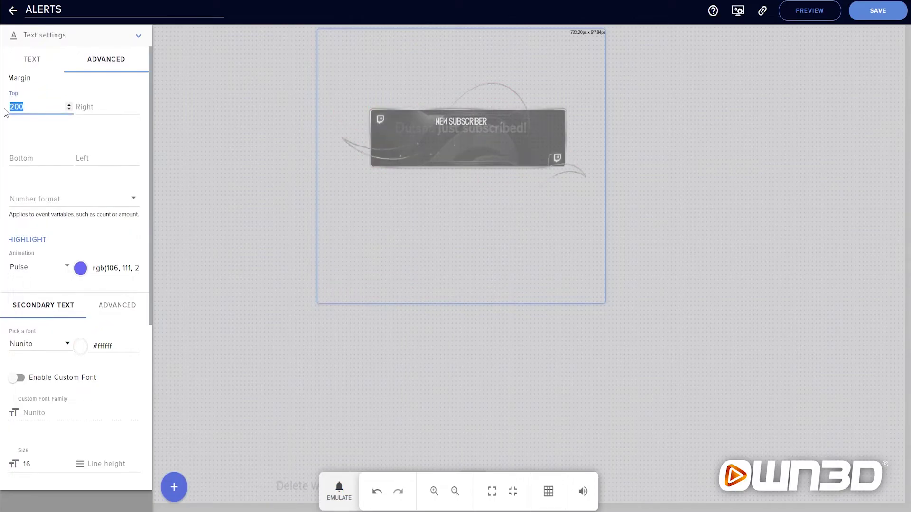
pyautogui.write('250')
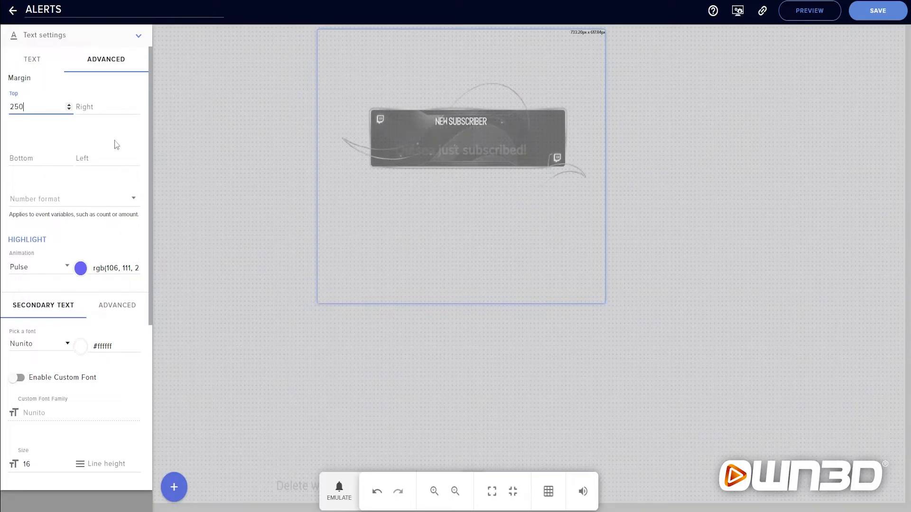
pyautogui.doubleClick(25, 110)
pyautogui.write('225')
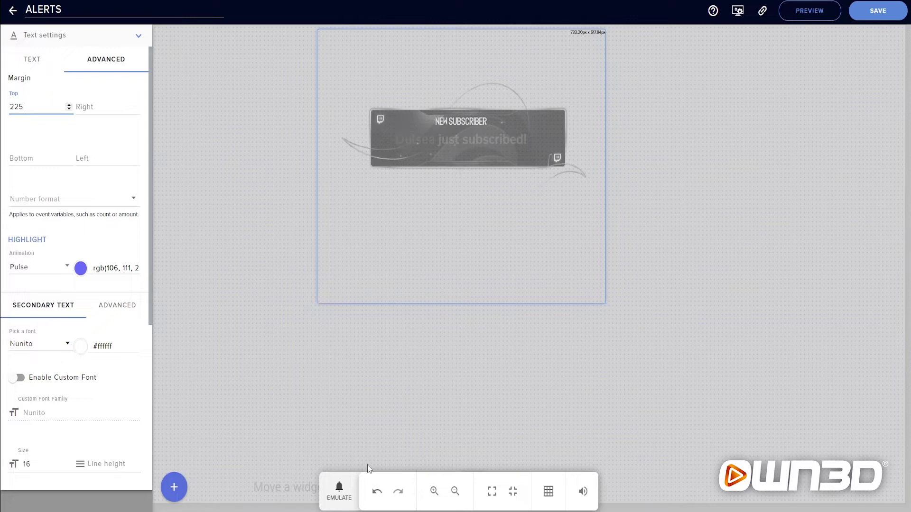
# Emulate a subscriber event with the value 1 to check the adjusted text position
pyautogui.click(341, 492)
pyautogui.moveTo(379, 321)
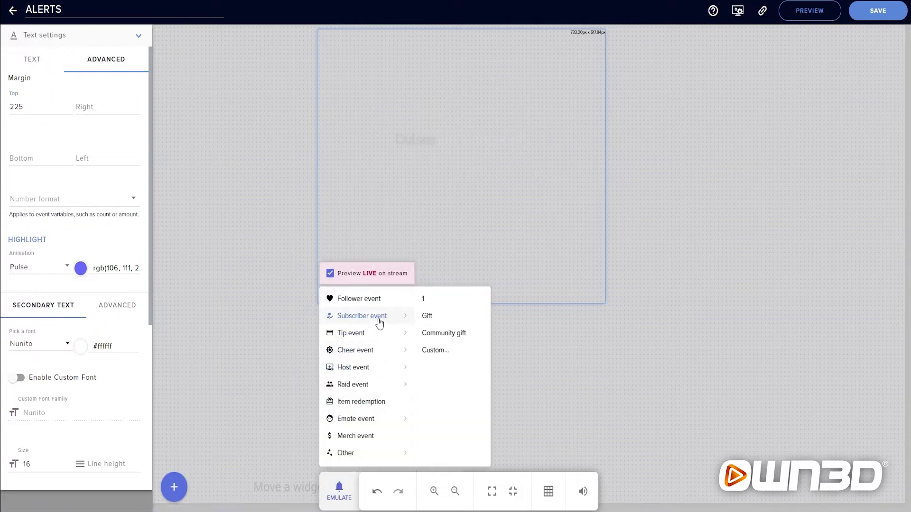
pyautogui.click(437, 300)
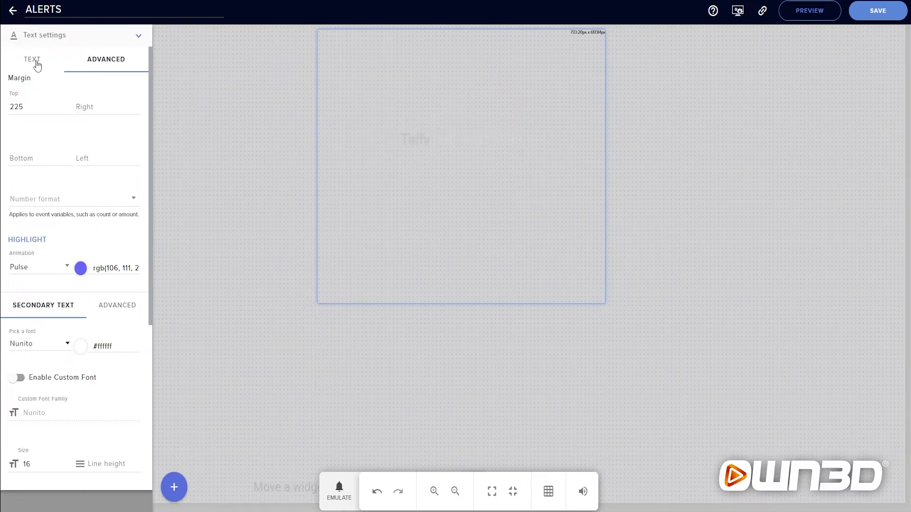
# Return to the subscriber alert's main settings, set the alert duration to 5 seconds and preview a subscriber event of 1
pyautogui.click(36, 35)
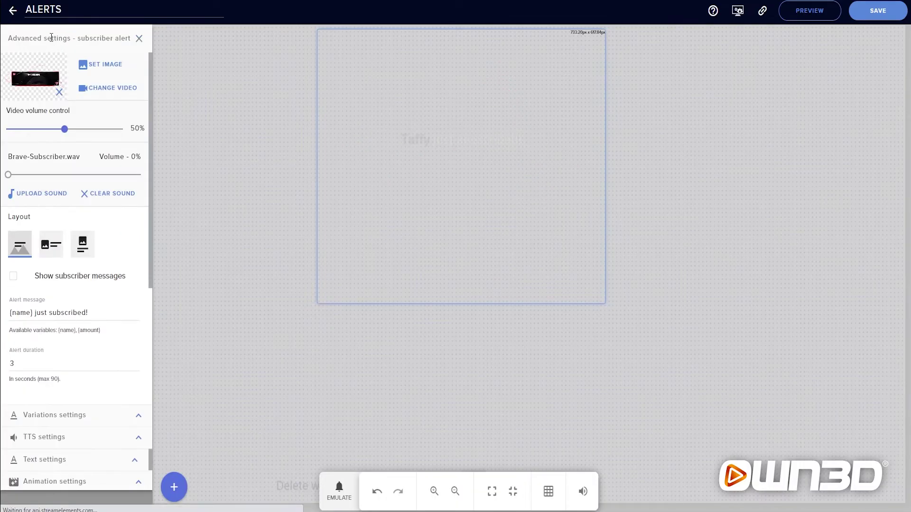
pyautogui.moveTo(43, 366); pyautogui.dragTo(2, 370)
pyautogui.write('5')
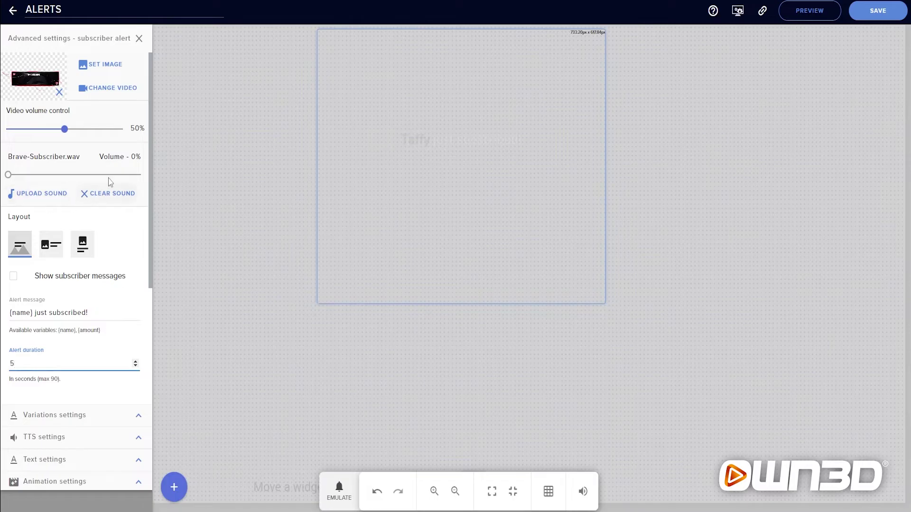
pyautogui.click(334, 489)
pyautogui.moveTo(398, 316)
pyautogui.click(424, 300)
# Change the subscriber alert message to "{name} THANK YOU SO SO MUCH!"
pyautogui.click(98, 315)
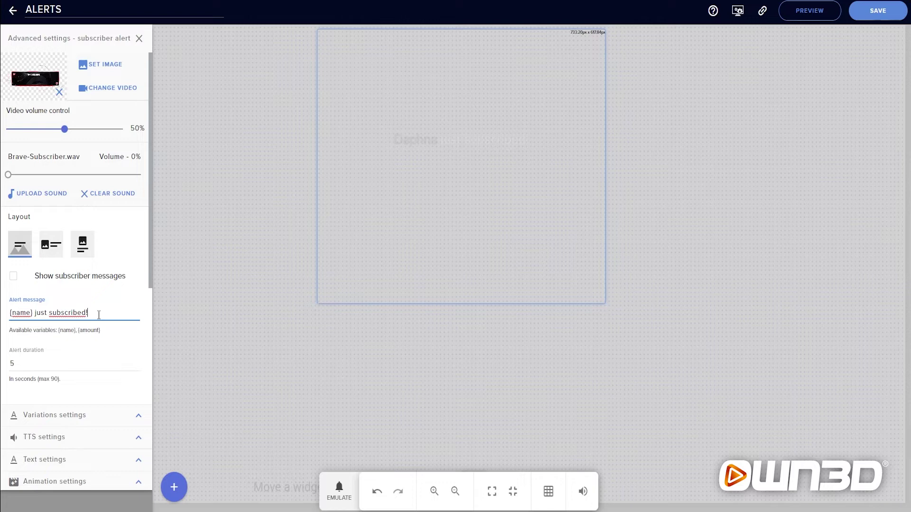
pyautogui.moveTo(95, 314); pyautogui.dragTo(52, 316)
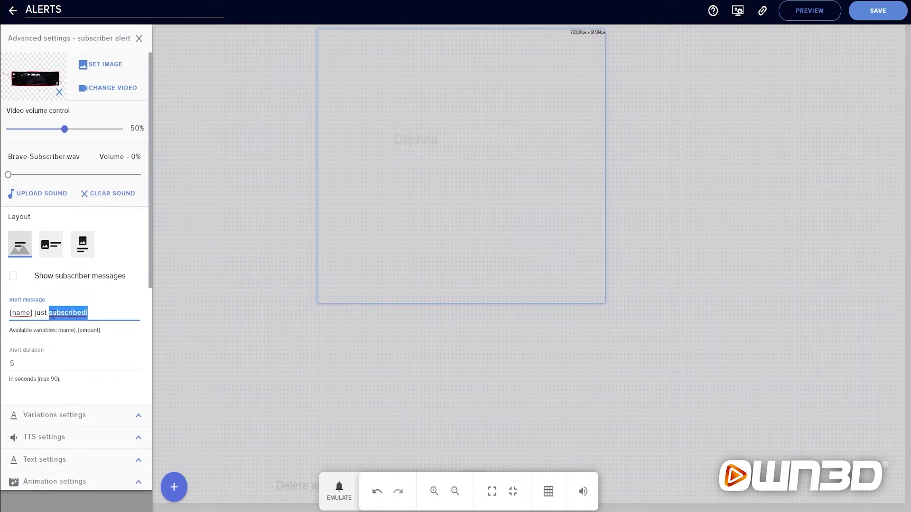
pyautogui.press('BackSpace')
pyautogui.press('BackSpace')
pyautogui.press('BackSpace')
pyautogui.press('BackSpace')
pyautogui.press('BackSpace')
pyautogui.press('BackSpace')
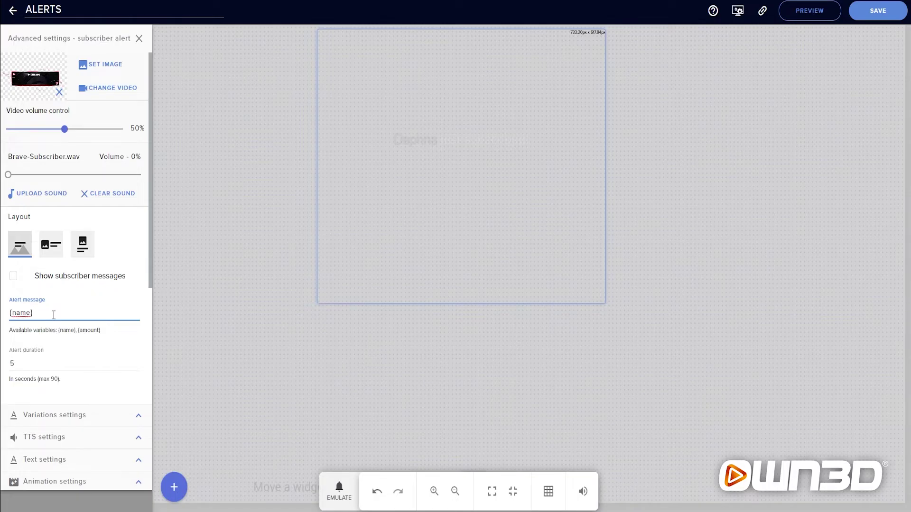
pyautogui.write('THANK YOU SO SO MUCH!')
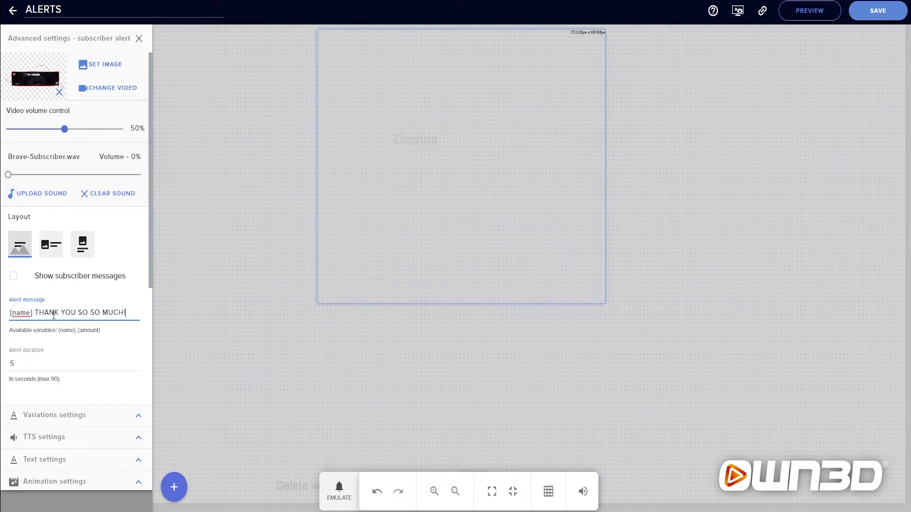
# Emulate a subscriber event with the value 1 to see how the long alert message fits the banner
pyautogui.click(346, 491)
pyautogui.moveTo(360, 326)
pyautogui.moveTo(396, 317)
pyautogui.click(423, 298)
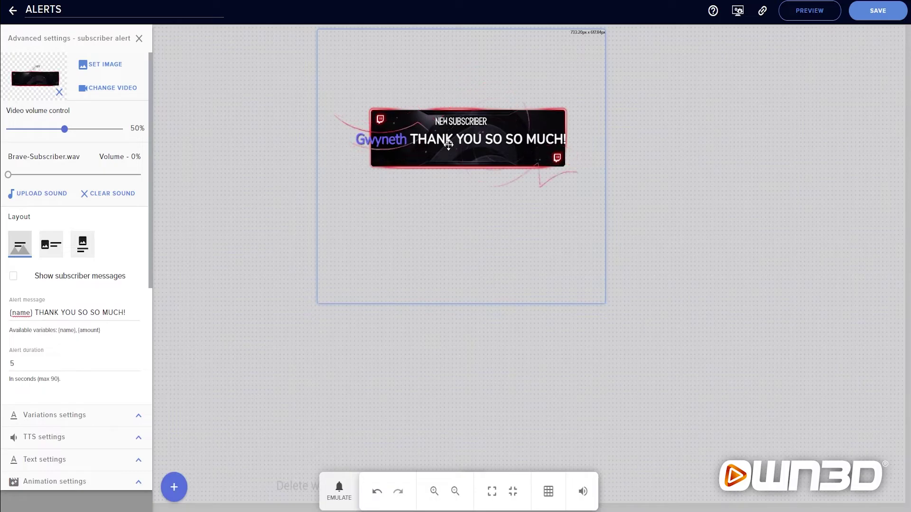
# Shorten the alert message to only the {name} variable and emulate the alert again
pyautogui.moveTo(126, 313); pyautogui.dragTo(32, 313)
pyautogui.press('BackSpace')
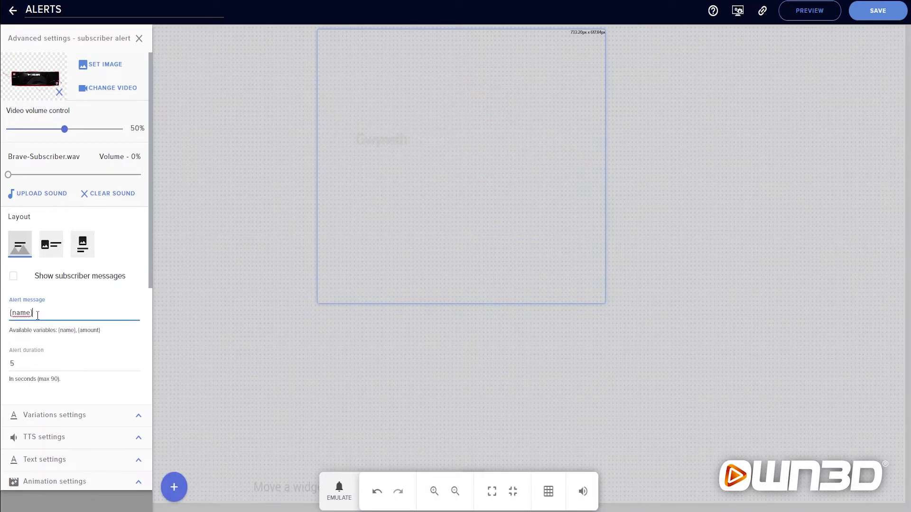
pyautogui.click(340, 491)
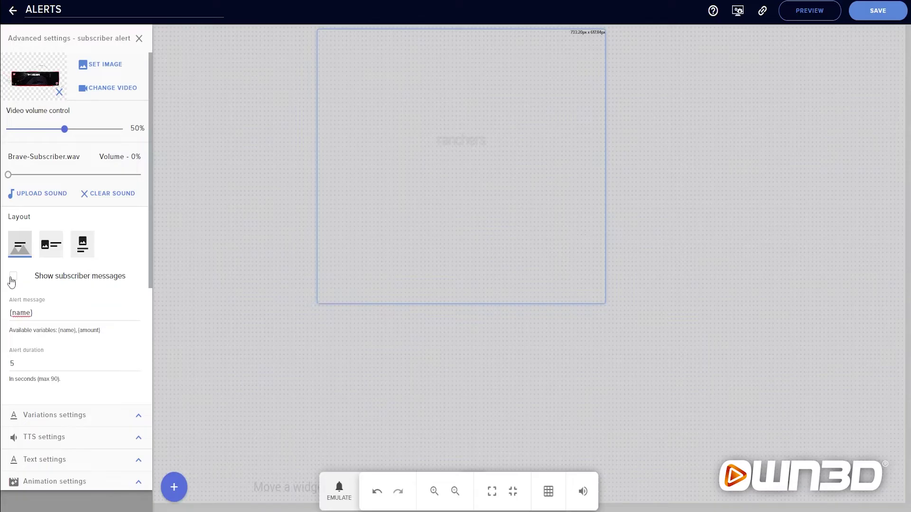
# Extend the subscriber alert message to "{name} thank you!"
pyautogui.click(64, 311)
pyautogui.write('thank you')
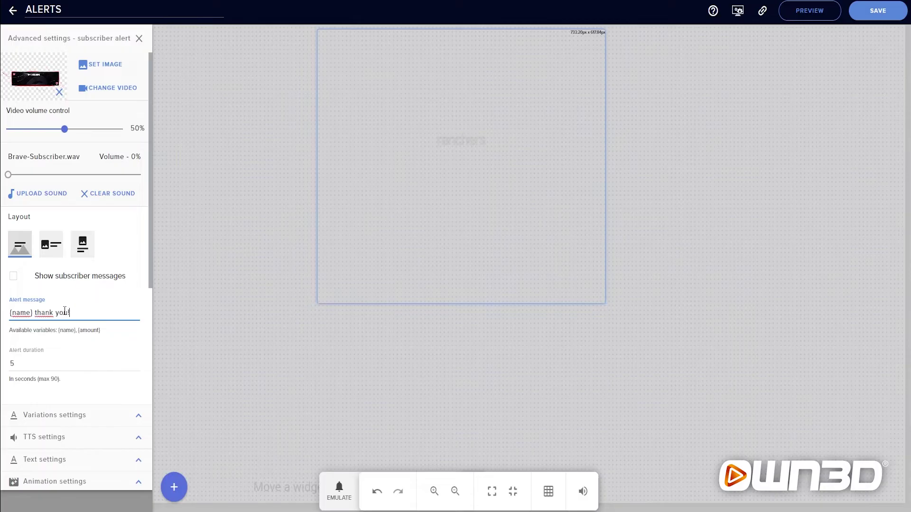
pyautogui.write('!')
pyautogui.scroll(-2, 34, 259)
pyautogui.moveTo(34, 259); pyautogui.dragTo(8, 262)
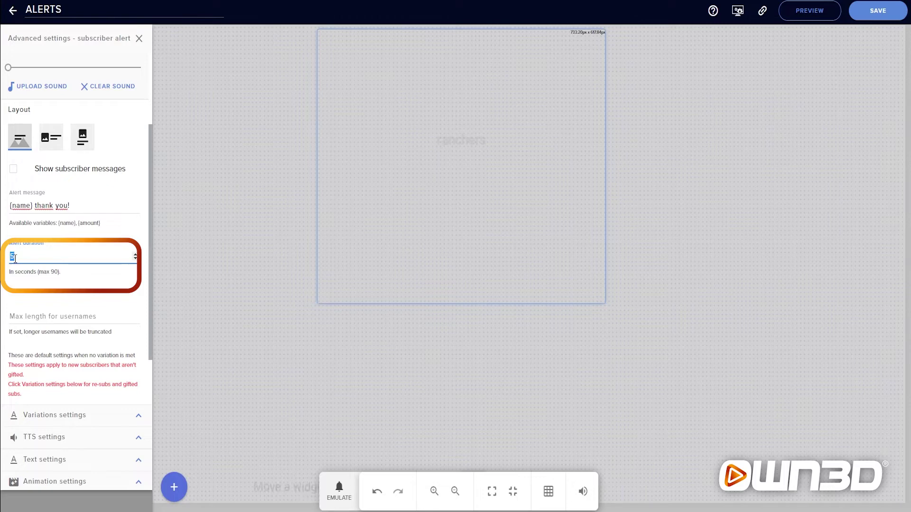
pyautogui.click(51, 303)
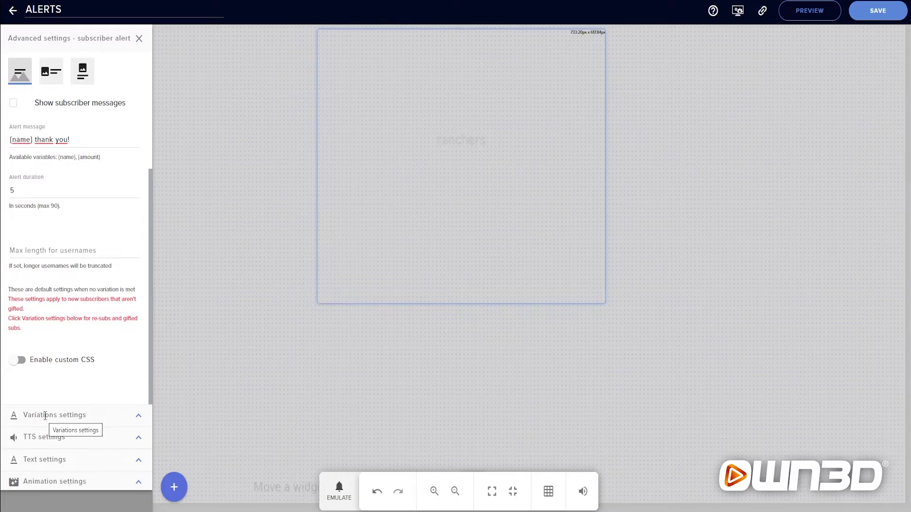
# Enable the custom font option for the secondary text in the subscriber alert's text settings
pyautogui.click(44, 460)
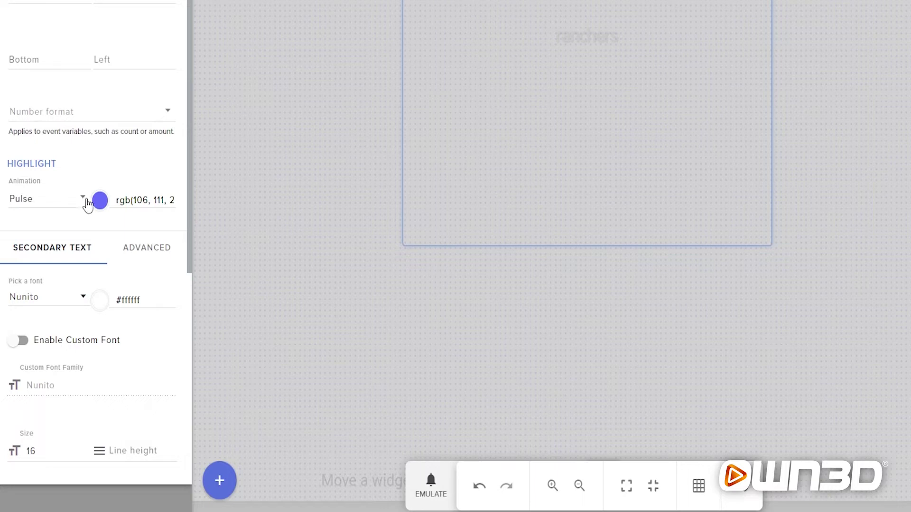
pyautogui.scroll(-3, 107, 142)
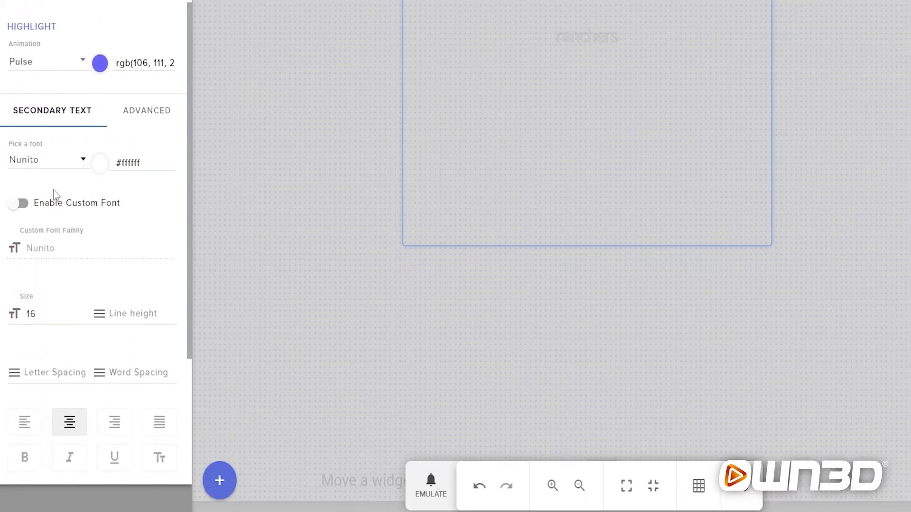
pyautogui.click(23, 203)
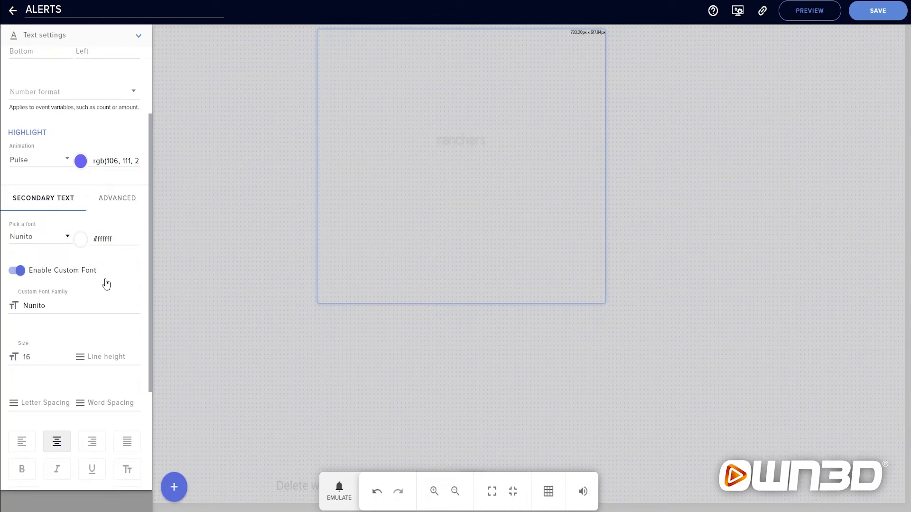
# Switch to File Explorer, view the Europhonic font from Quick Start's 1.Step-Fonts folder, and return to the overlay editor
pyautogui.hotkey('alt', 'Tab')
pyautogui.click(318, 213)
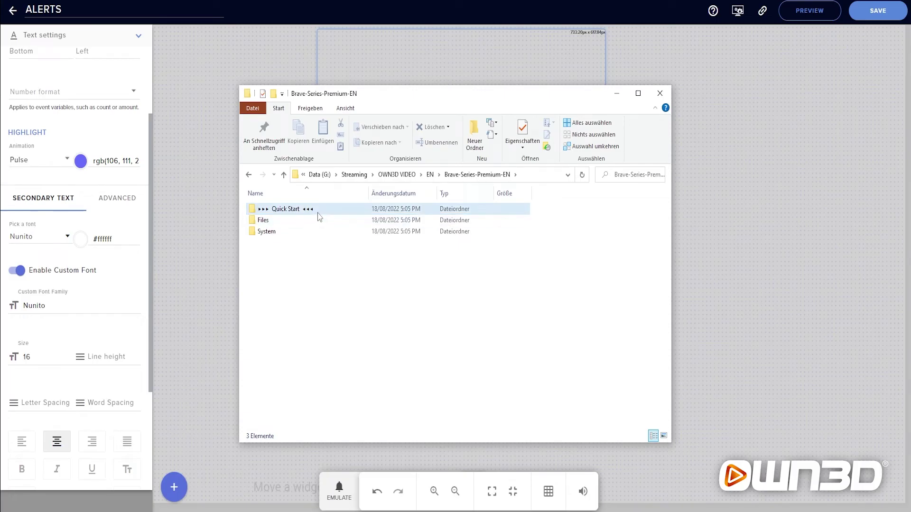
pyautogui.doubleClick(318, 214)
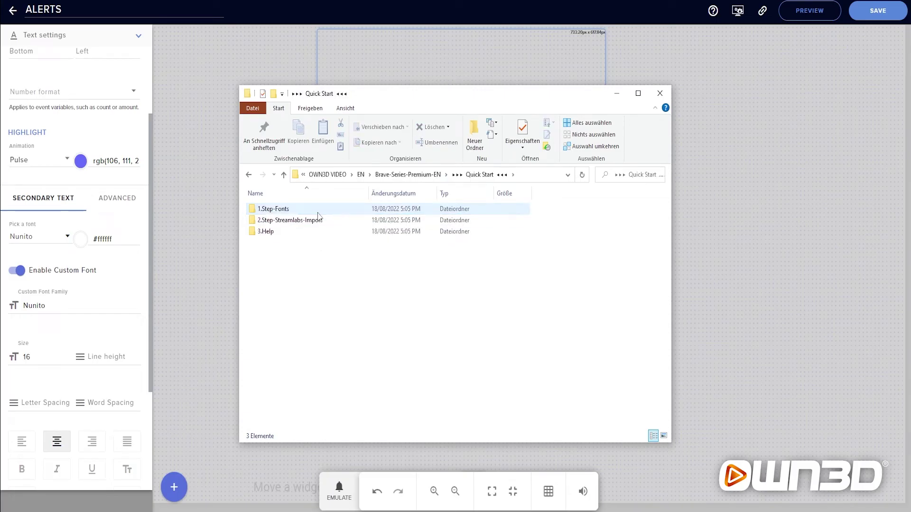
pyautogui.doubleClick(285, 209)
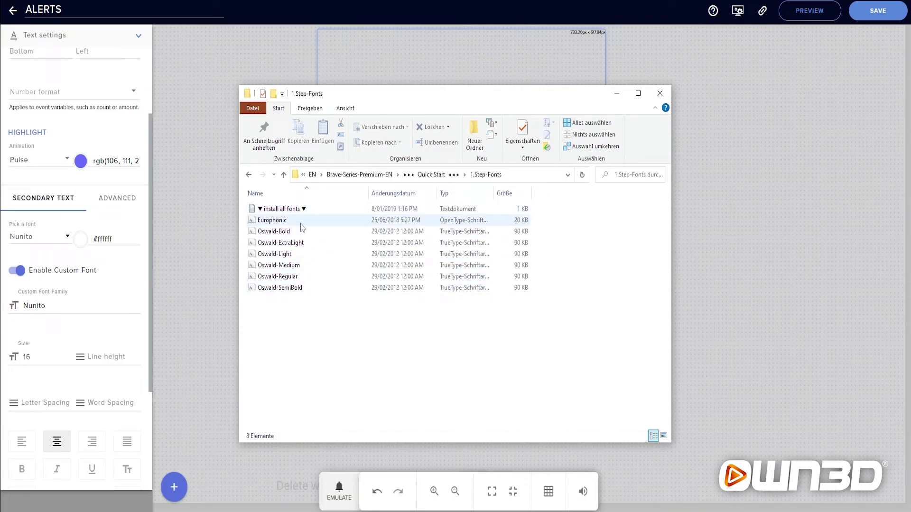
pyautogui.doubleClick(301, 223)
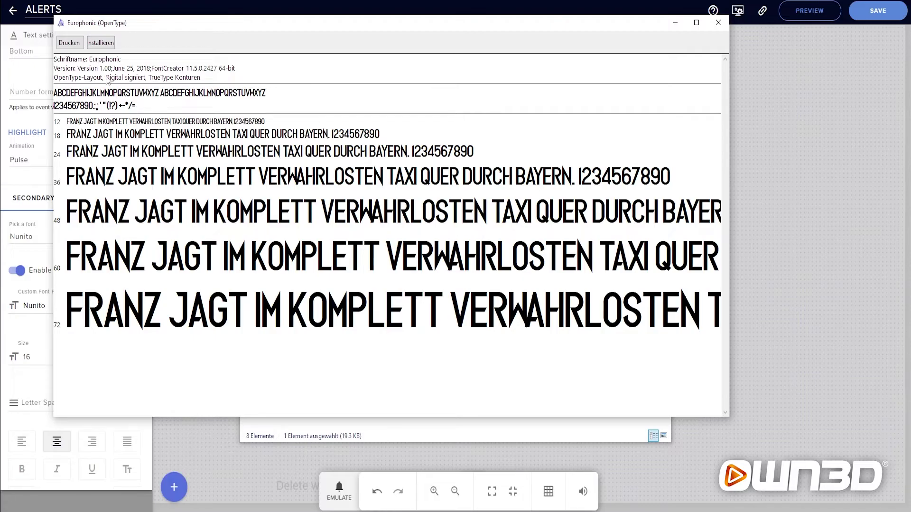
pyautogui.hotkey('alt', 'F4')
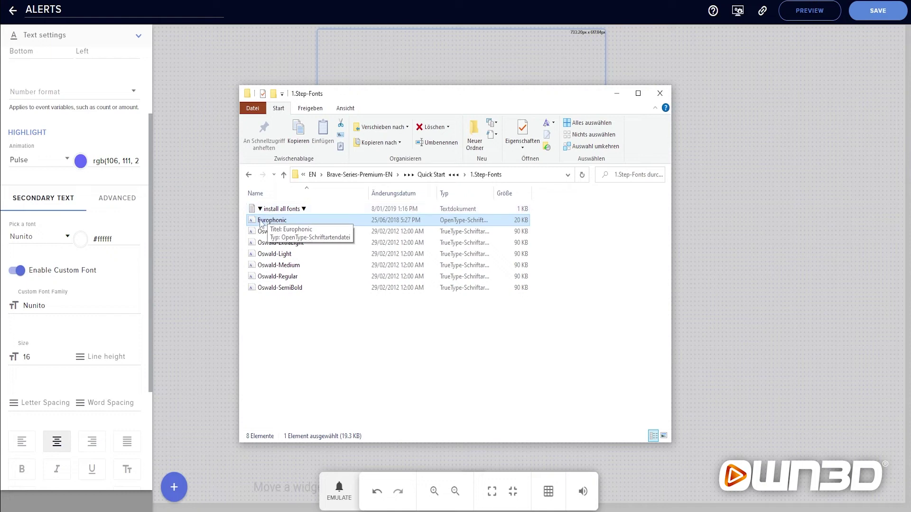
pyautogui.click(38, 182)
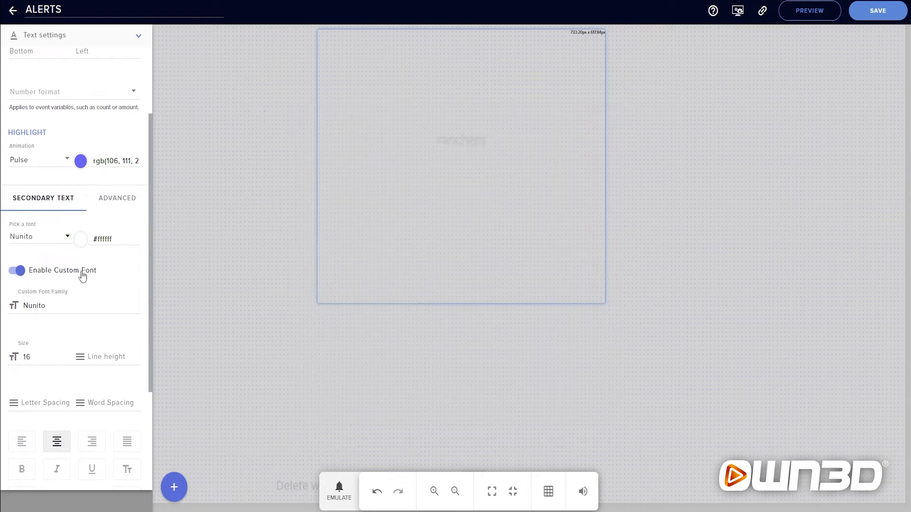
# Set the custom font family of the subscriber alert's secondary text to EUROPHONIC
pyautogui.doubleClick(50, 307)
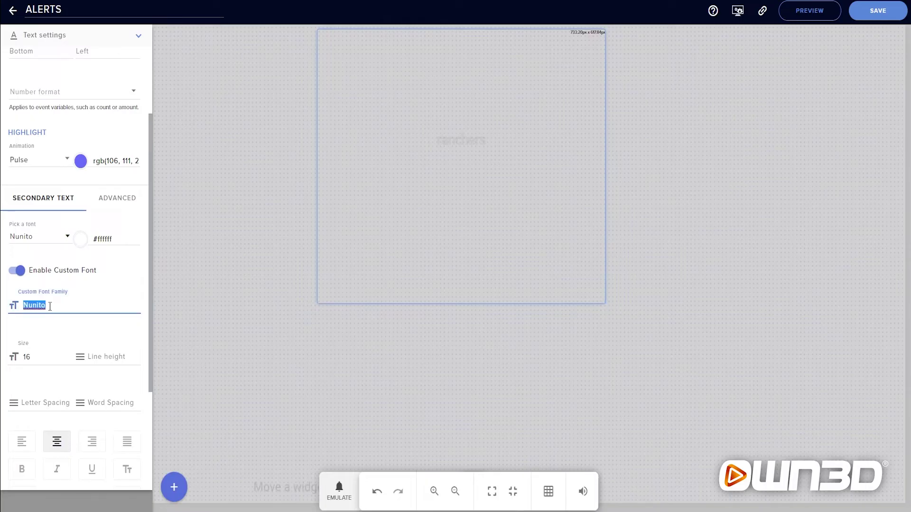
pyautogui.write('EUROPHONIC')
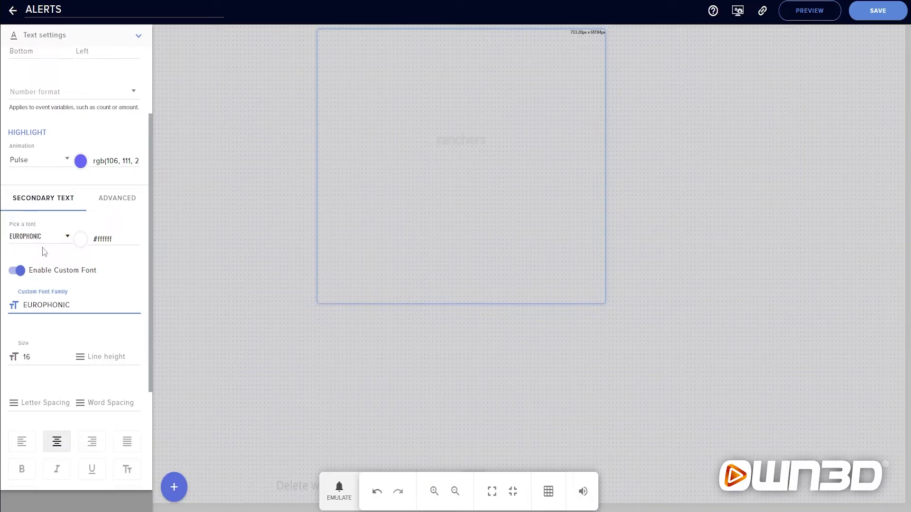
pyautogui.scroll(10, 78, 195)
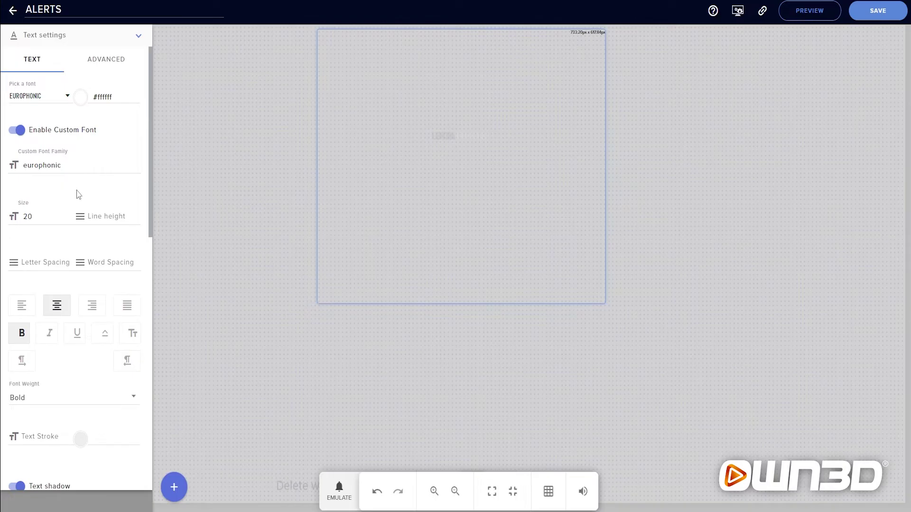
# Emulate a subscriber event with amount 1 to check the alert text's font on the canvas
pyautogui.click(338, 491)
pyautogui.moveTo(376, 315)
pyautogui.click(422, 300)
pyautogui.click(348, 489)
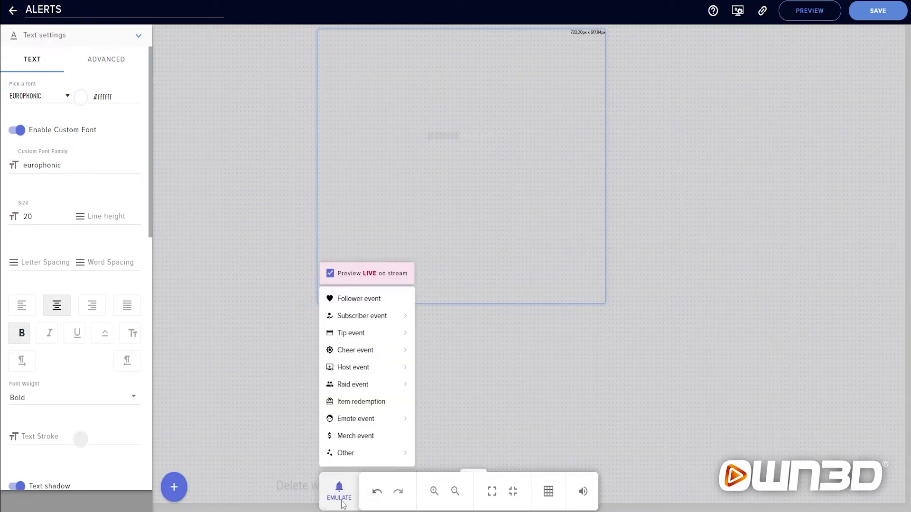
pyautogui.moveTo(369, 320)
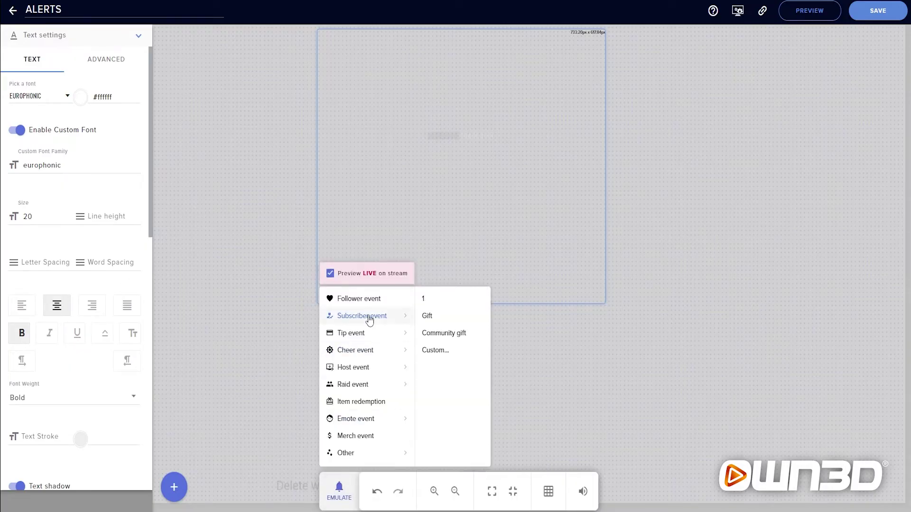
pyautogui.click(427, 300)
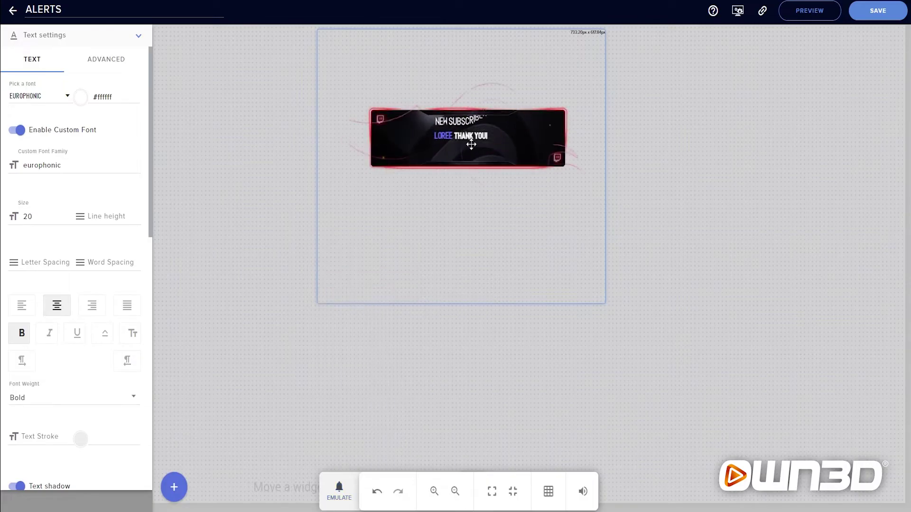
# Set the subscriber alert text's font size to 30 and emulate the subscriber event
pyautogui.moveTo(71, 216); pyautogui.dragTo(2, 217)
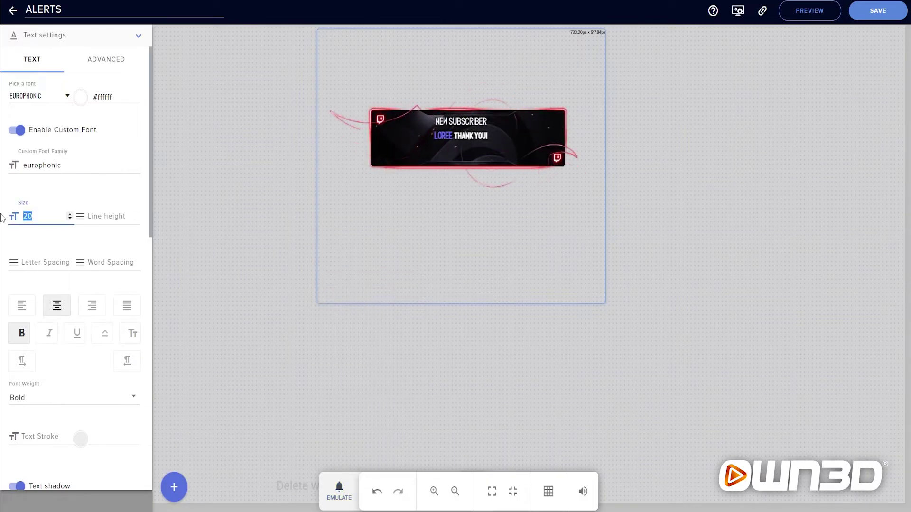
pyautogui.write('30')
pyautogui.click(203, 264)
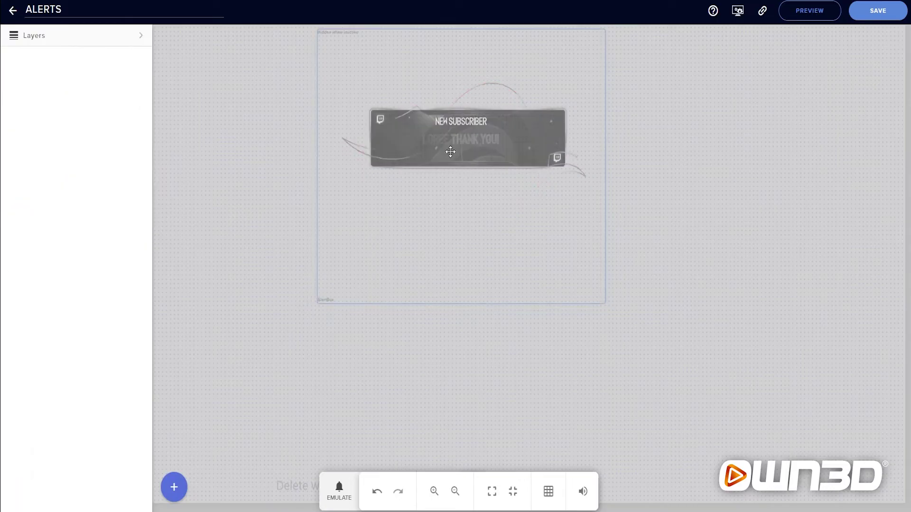
pyautogui.click(456, 139)
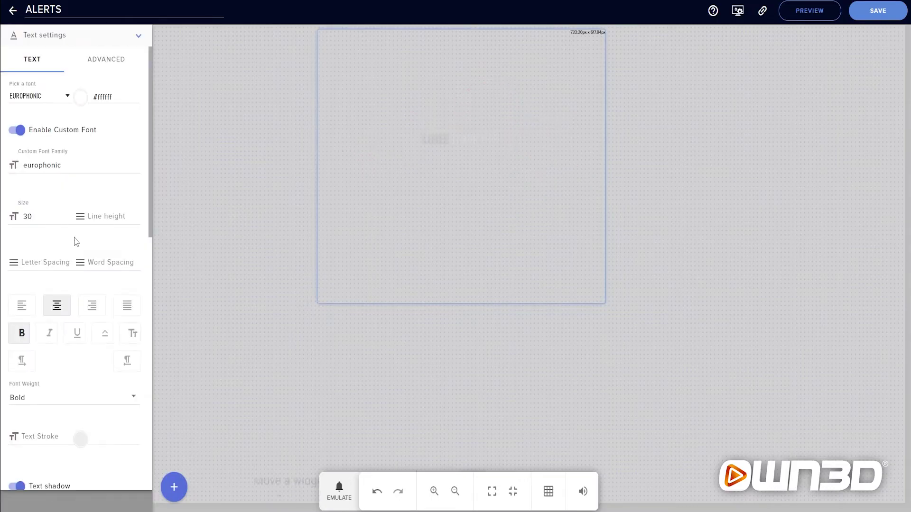
pyautogui.click(329, 506)
pyautogui.moveTo(399, 317)
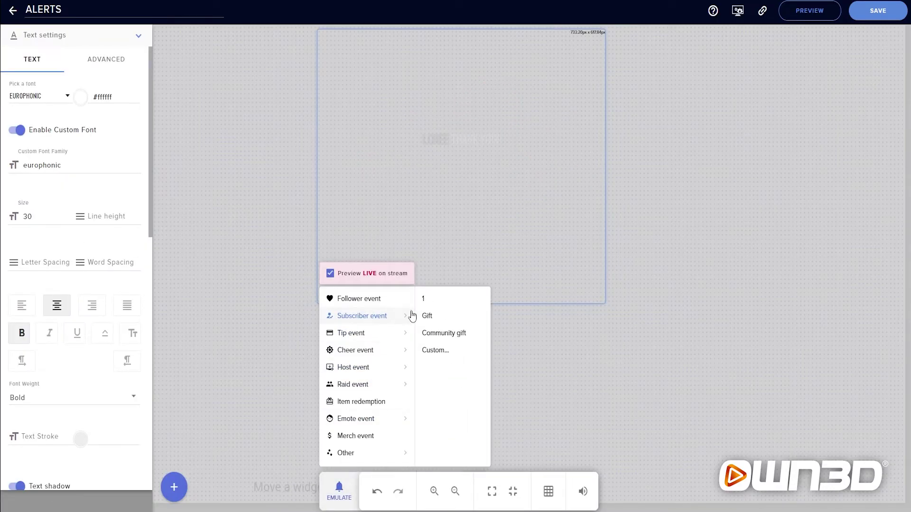
pyautogui.click(423, 299)
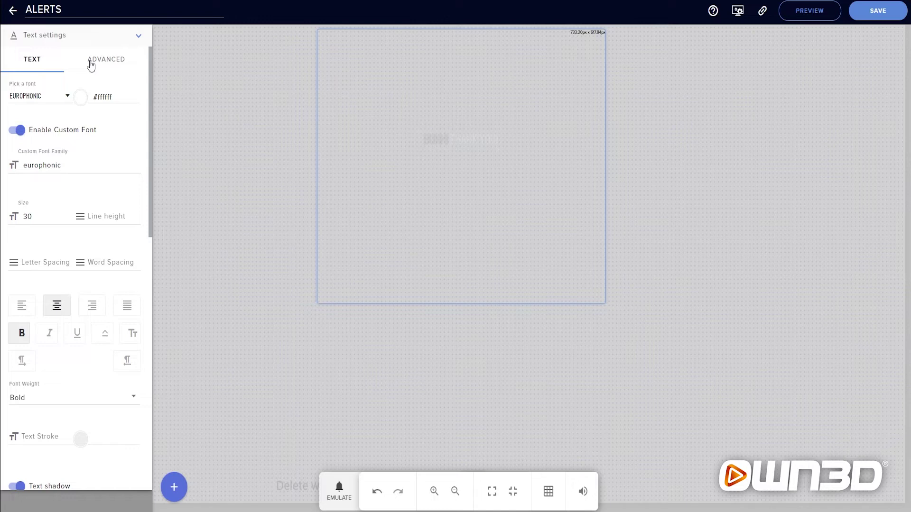
# Set the alert text's top margin to 235 and emulate the subscriber event again
pyautogui.click(91, 65)
pyautogui.moveTo(36, 106); pyautogui.dragTo(8, 111)
pyautogui.write('235')
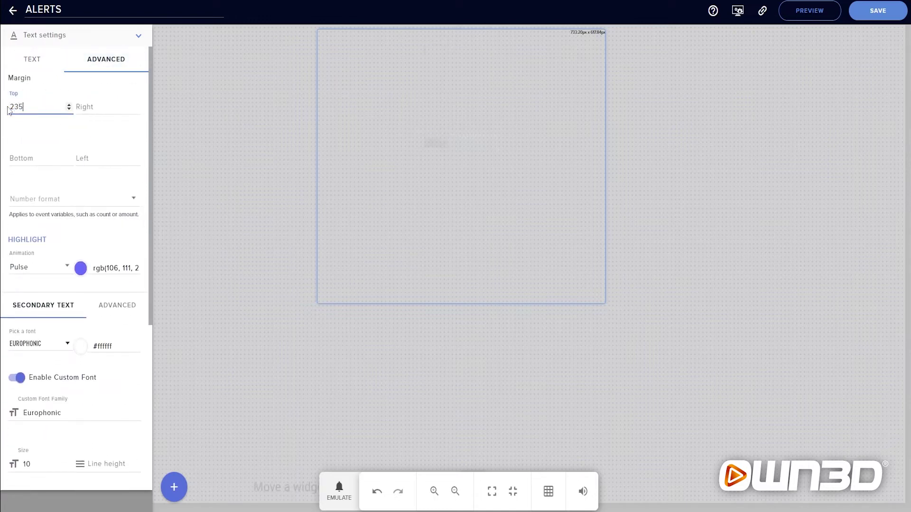
pyautogui.click(37, 134)
pyautogui.click(340, 491)
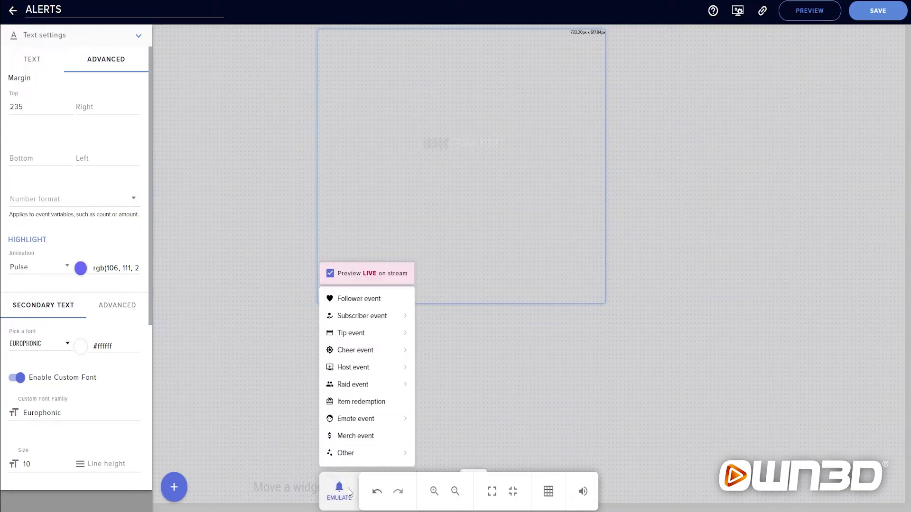
pyautogui.moveTo(374, 316)
pyautogui.click(424, 304)
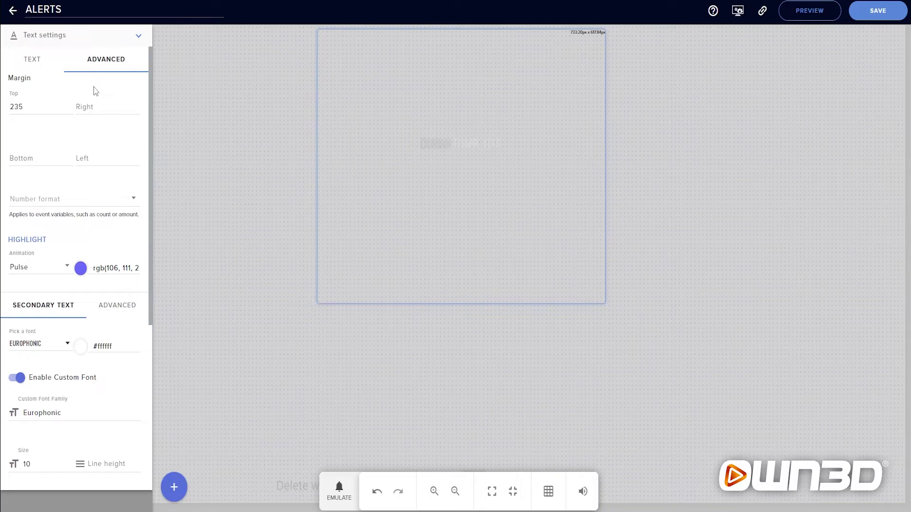
# Return to the subscriber alert's advanced settings and examine the text-to-speech options
pyautogui.scroll(10, 76, 190)
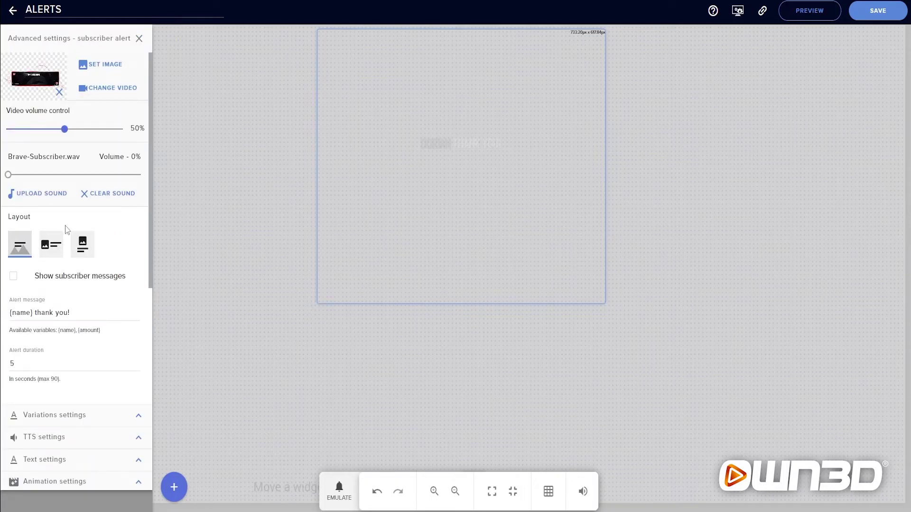
pyautogui.scroll(-3, 67, 230)
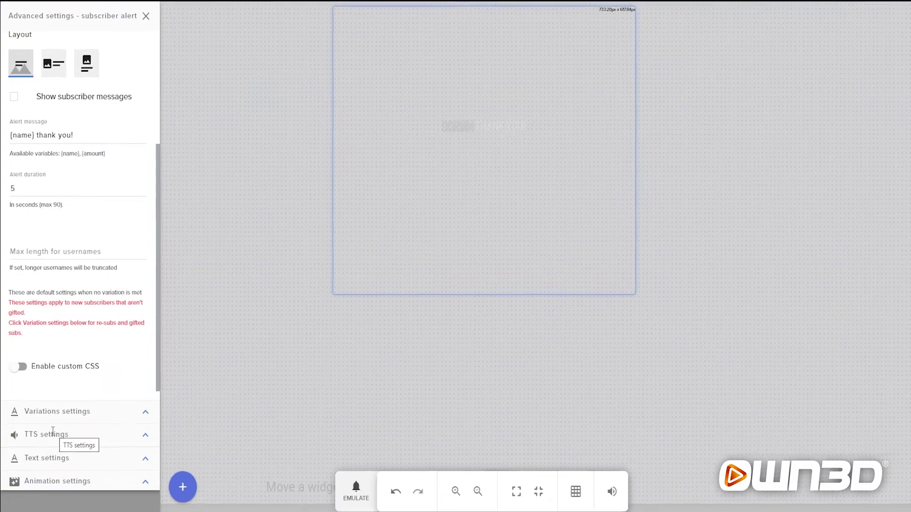
pyautogui.click(60, 425)
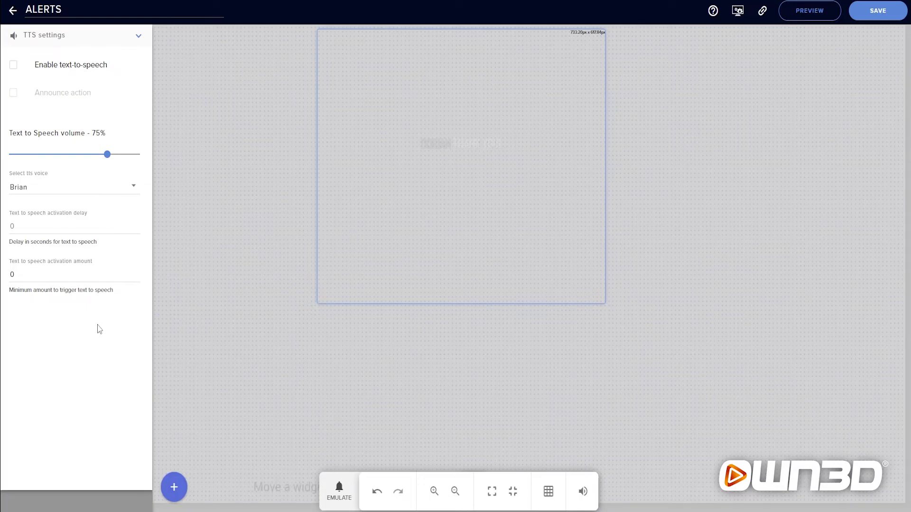
pyautogui.click(14, 65)
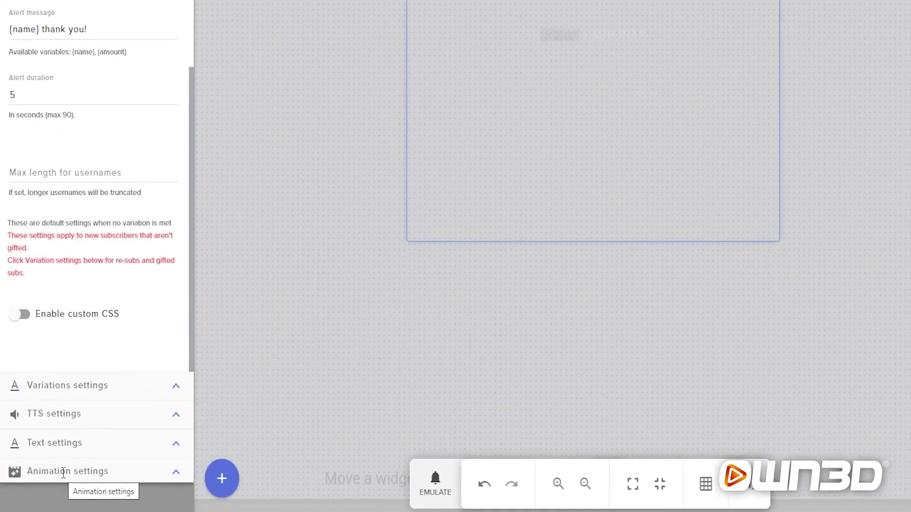
# Open the subscriber alert's animation settings and emulate a subscriber event to check the text timing
pyautogui.click(62, 472)
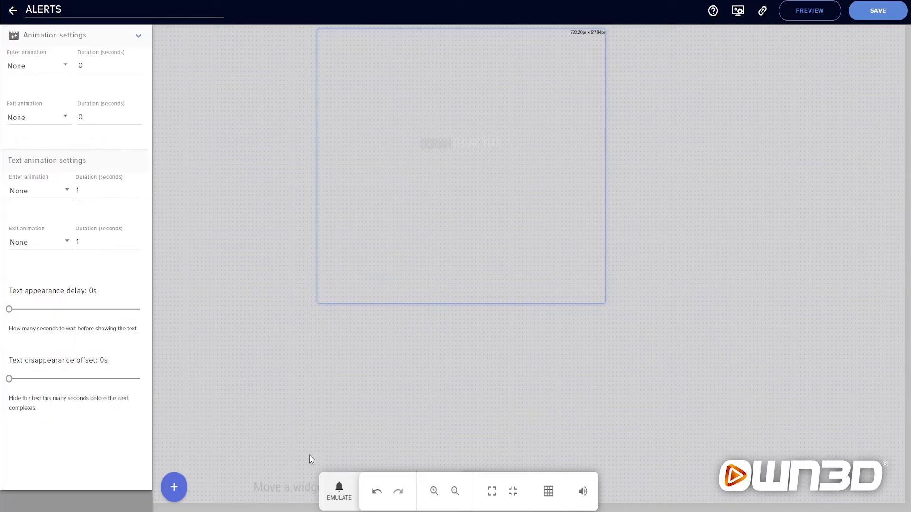
pyautogui.click(339, 491)
pyautogui.moveTo(348, 317)
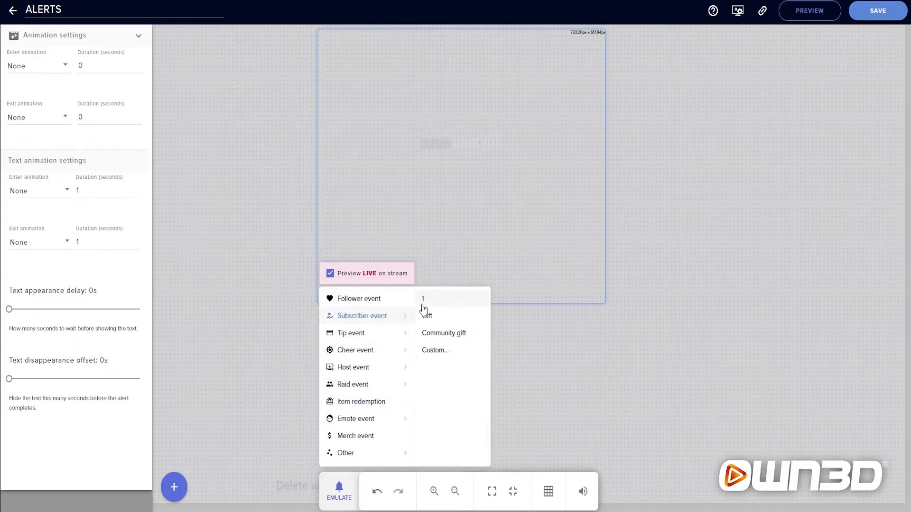
pyautogui.click(423, 304)
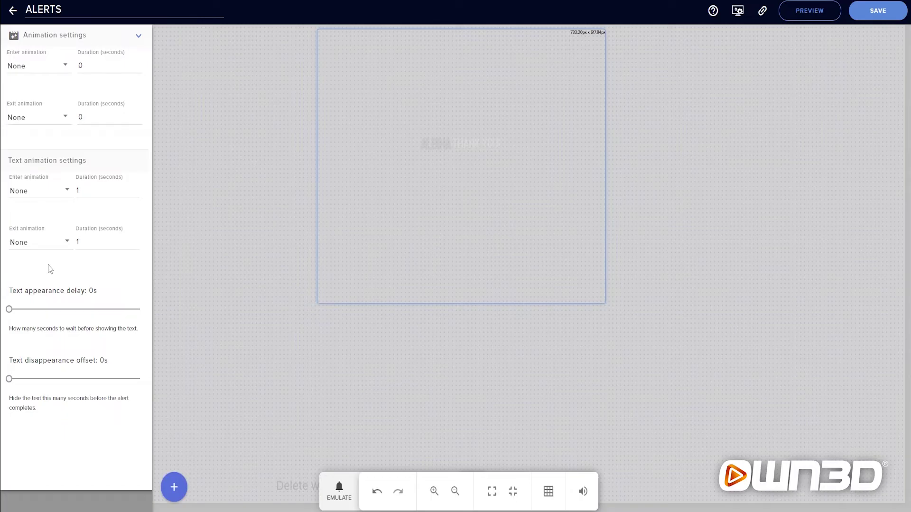
# Set the text appearance delay to 1.5 s and emulate a subscriber event
pyautogui.moveTo(10, 310); pyautogui.dragTo(48, 311)
pyautogui.click(338, 489)
pyautogui.moveTo(342, 317)
pyautogui.click(425, 317)
# Set the text disappearance offset to 1 s and emulate a subscriber event
pyautogui.moveTo(9, 384); pyautogui.dragTo(47, 388)
pyautogui.click(339, 491)
pyautogui.moveTo(362, 315)
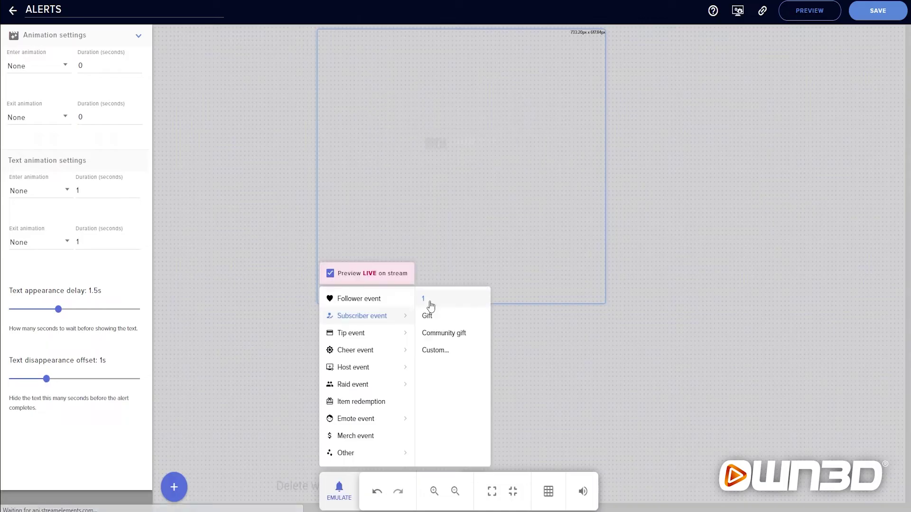
pyautogui.click(430, 301)
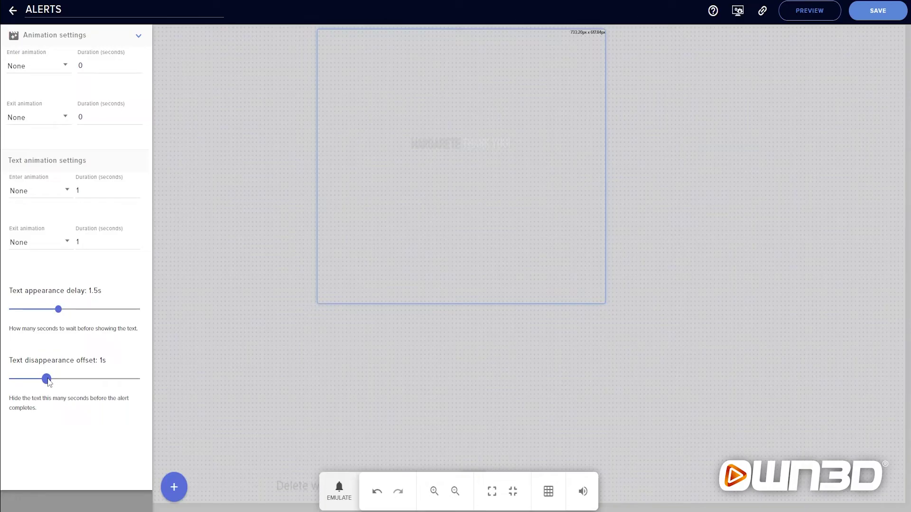
# Reduce the text disappearance offset to 0.5 s and emulate the subscriber event again
pyautogui.moveTo(47, 382); pyautogui.dragTo(34, 383)
pyautogui.click(339, 491)
pyautogui.moveTo(349, 321)
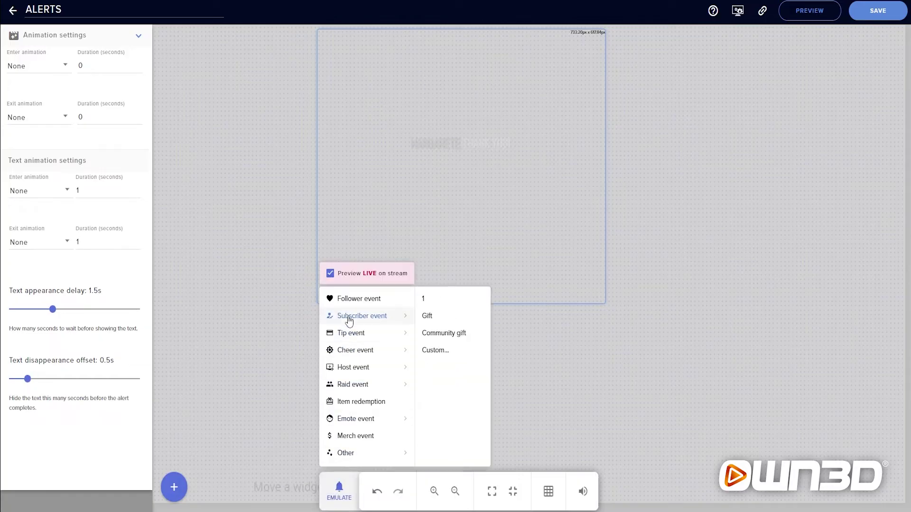
pyautogui.click(425, 299)
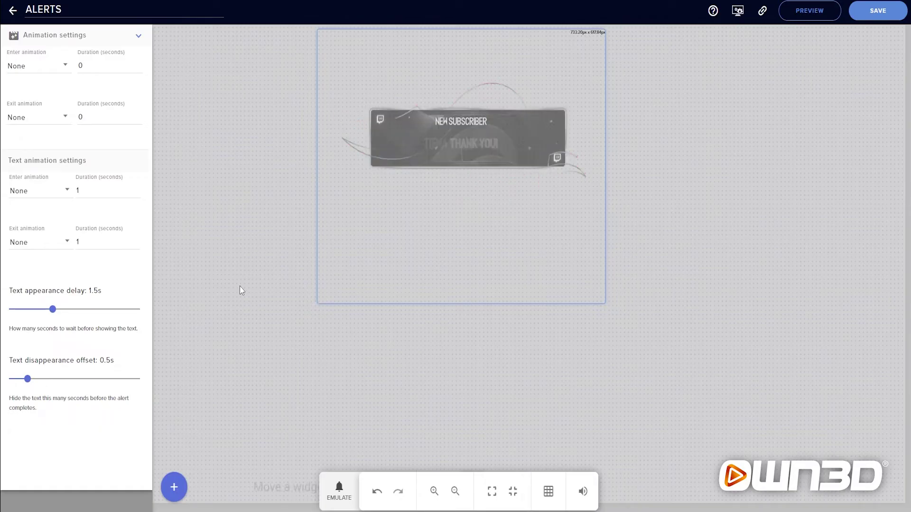
# Set the text's enter animation to Bounce In and preview it with an emulated subscriber event
pyautogui.click(53, 191)
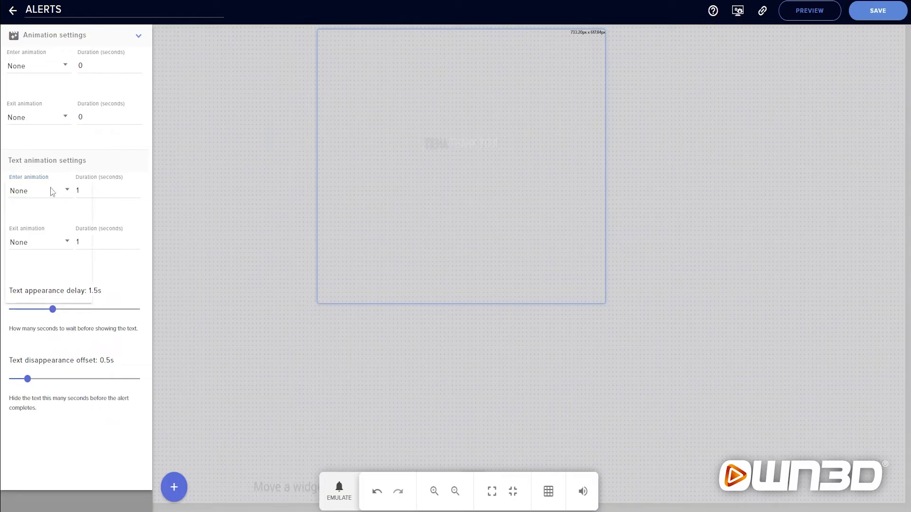
pyautogui.click(51, 192)
pyautogui.click(47, 218)
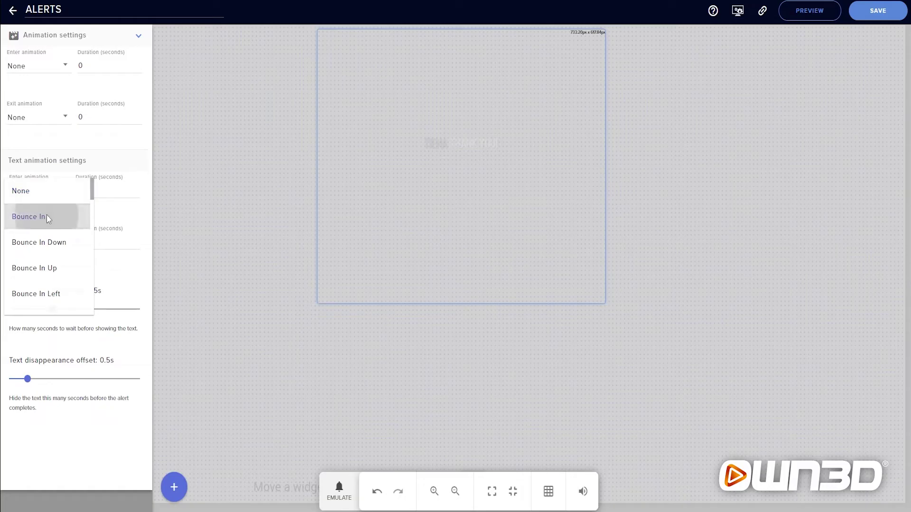
pyautogui.press('Tab')
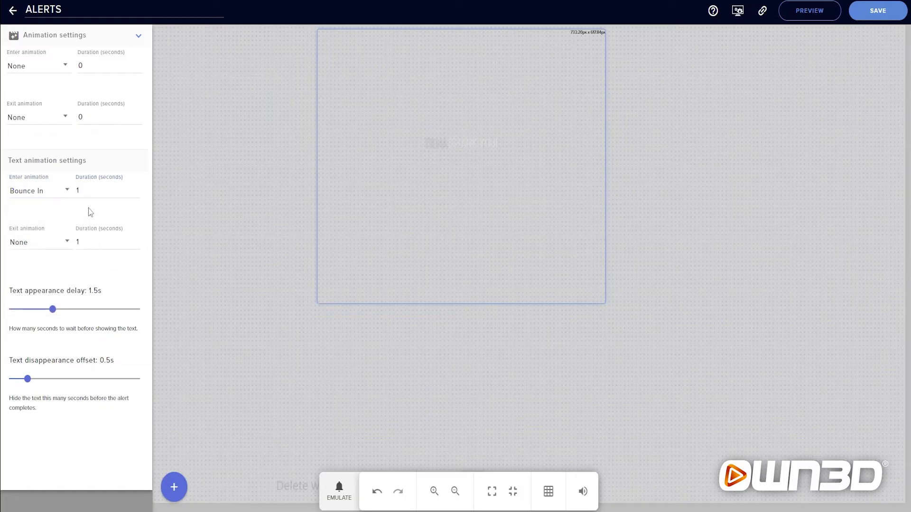
pyautogui.click(337, 491)
pyautogui.moveTo(364, 326)
pyautogui.moveTo(412, 316)
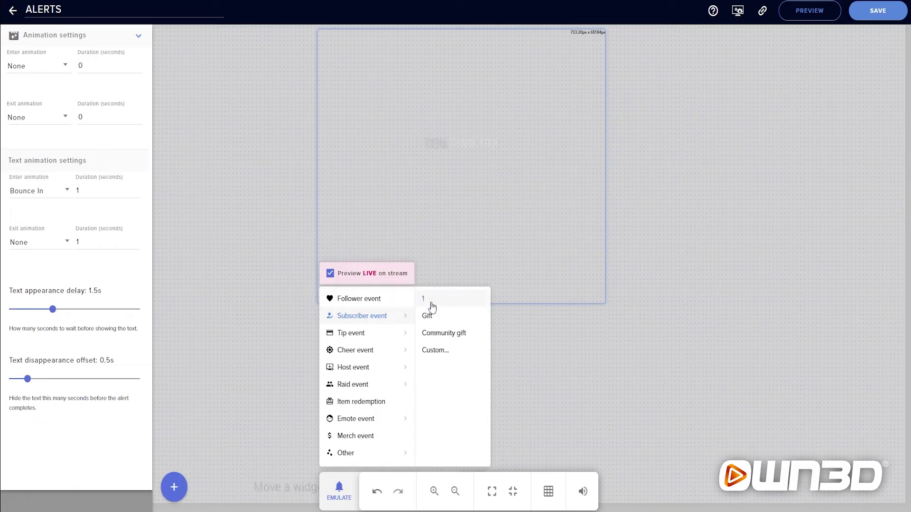
pyautogui.click(431, 302)
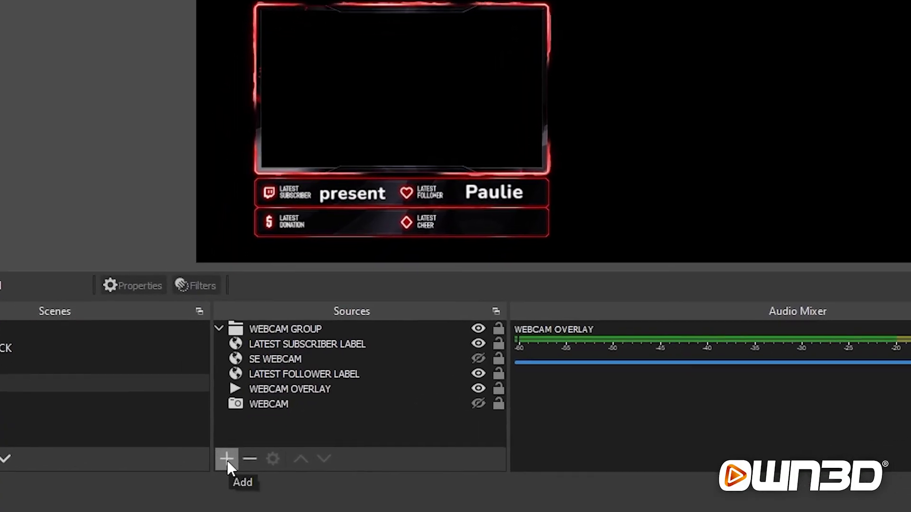
# Switch to OBS and add a new browser source named "ALERTS SE" to the GAME scene
pyautogui.click(238, 457)
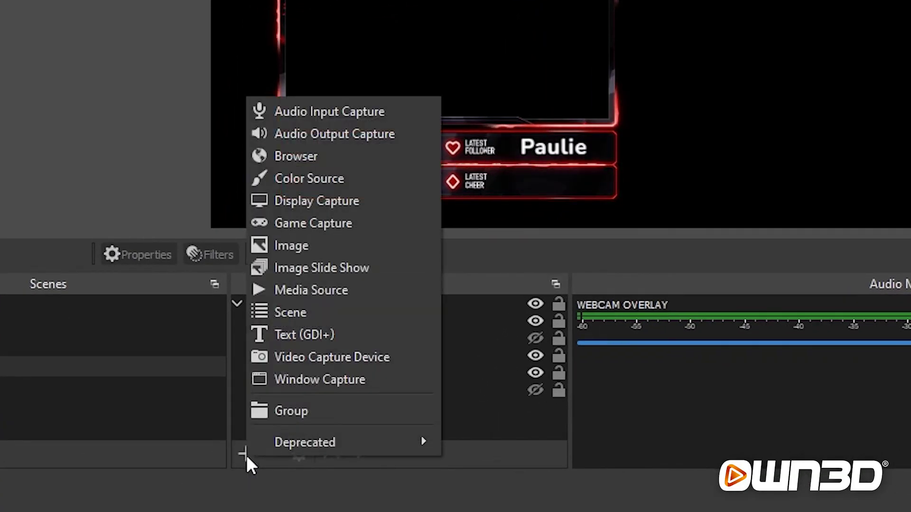
pyautogui.click(345, 157)
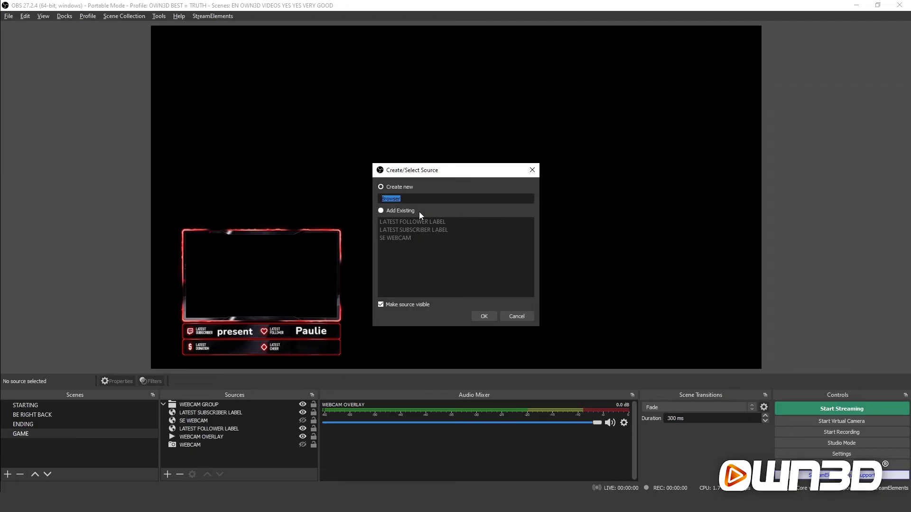
pyautogui.write('ALERTS SE')
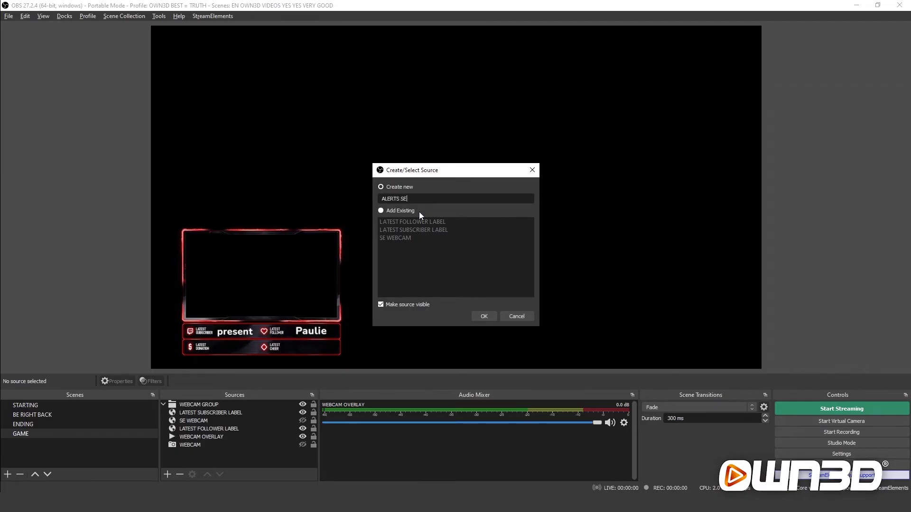
pyautogui.click(484, 317)
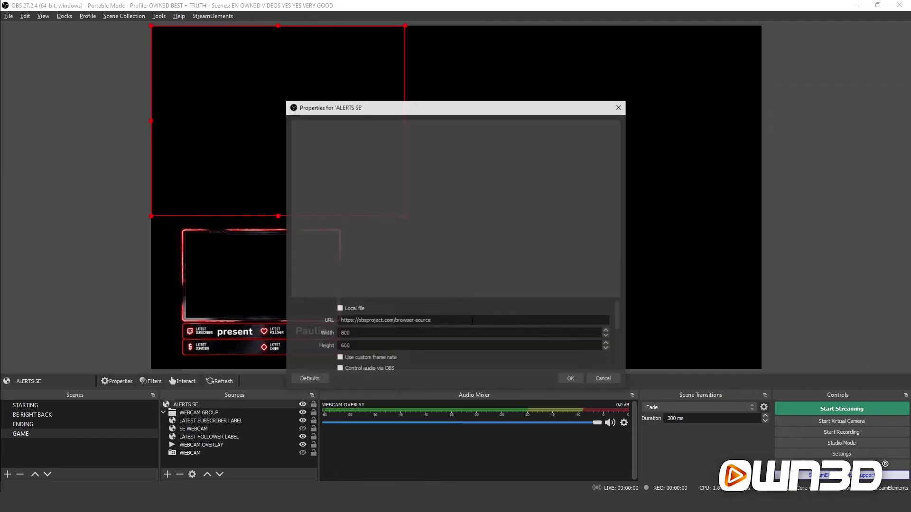
# Paste the private StreamElements overlay URL with its token into the ALERTS SE browser source and set its size to 1920 × 1080
pyautogui.tripleClick(425, 321)
pyautogui.hotkey('ctrl', 'v')
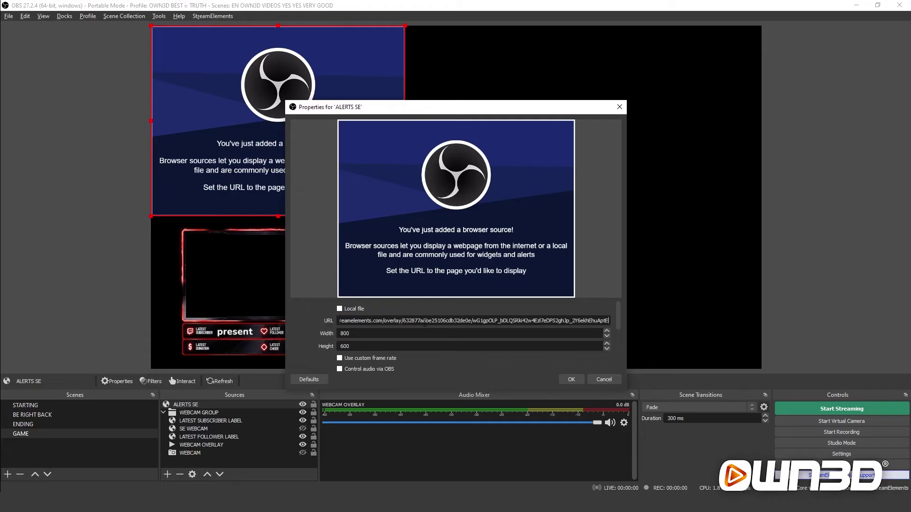
pyautogui.press('Tab')
pyautogui.press('Tab')
pyautogui.write('1080')
pyautogui.hotkey('shift', 'Tab')
pyautogui.press('BackSpace')
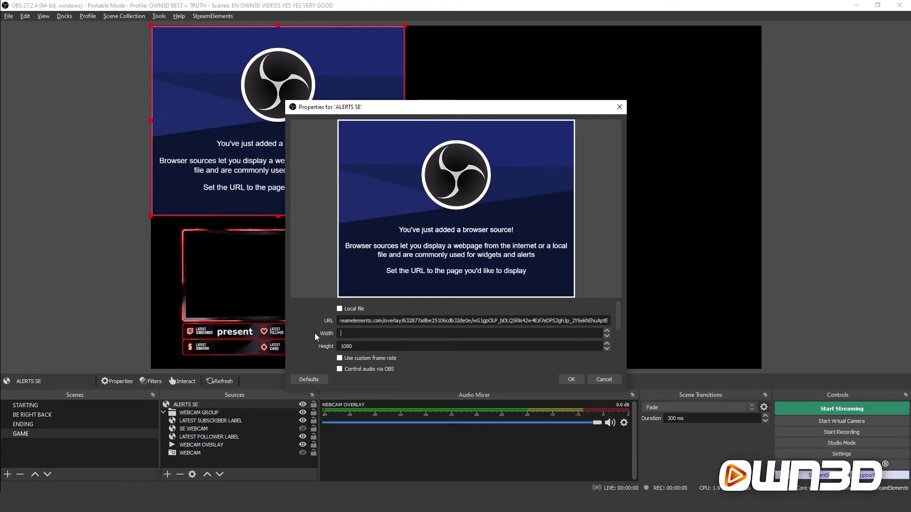
pyautogui.write('1920')
pyautogui.press('Tab')
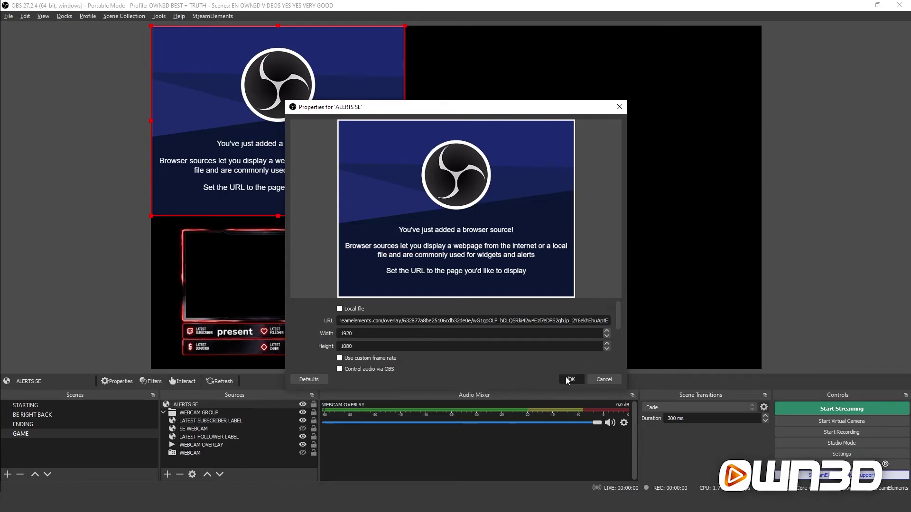
pyautogui.click(572, 379)
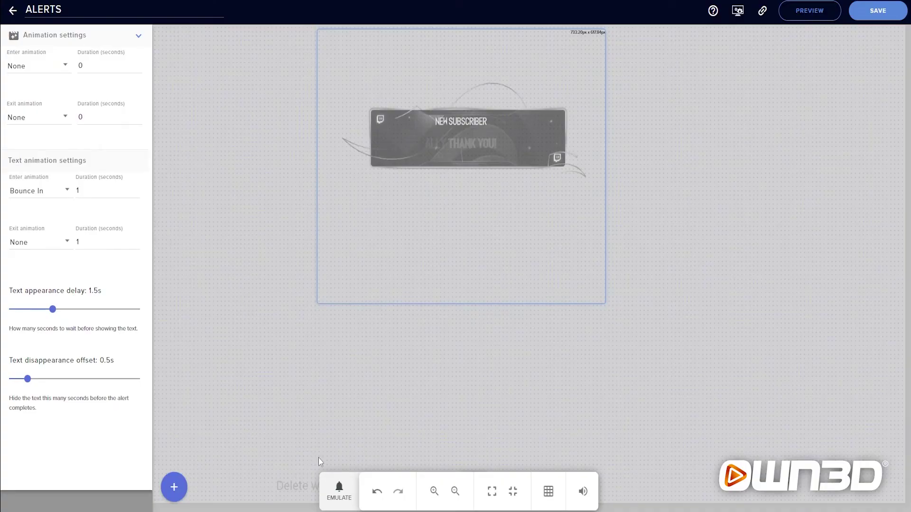
# Switch to the StreamElements overlay editor and emulate a subscriber event to test the alert in the browser source
pyautogui.click(338, 491)
pyautogui.moveTo(365, 317)
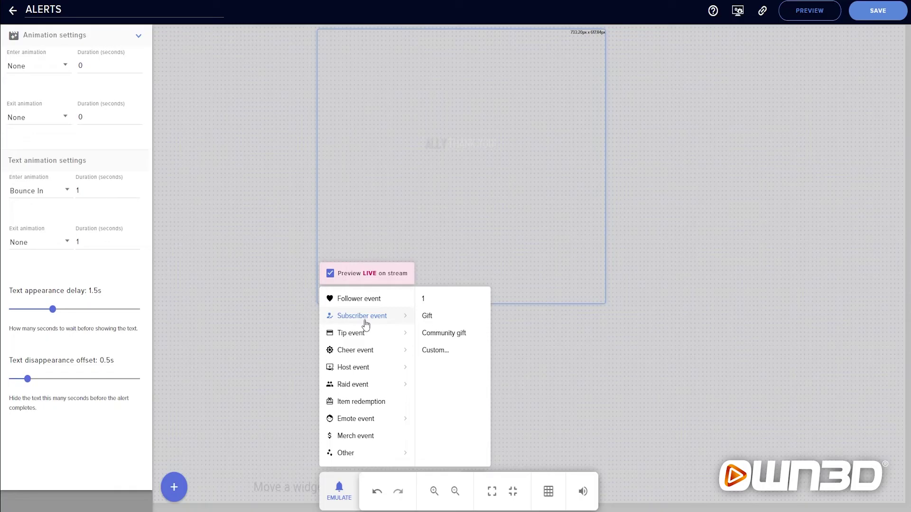
pyautogui.click(433, 302)
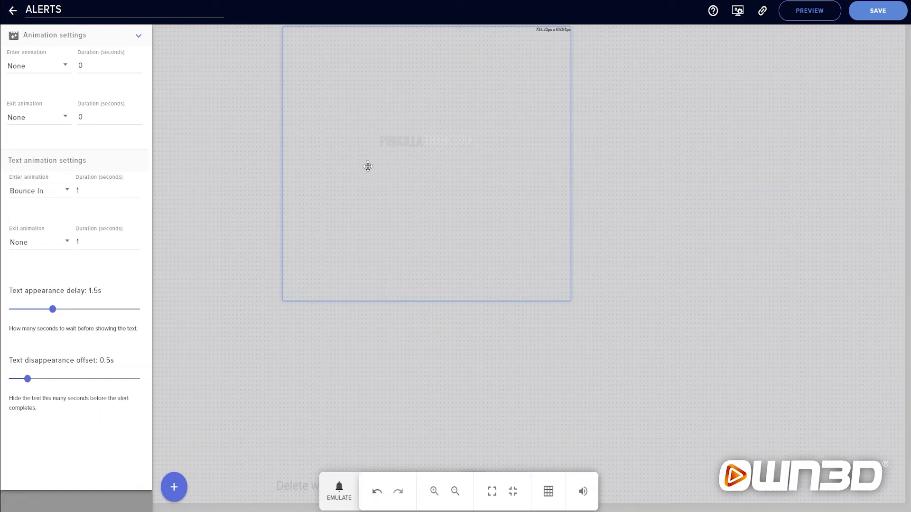
# Move the alert box further right on the canvas, save the overlay and emulate a subscriber event
pyautogui.moveTo(368, 166); pyautogui.dragTo(507, 164)
pyautogui.click(878, 22)
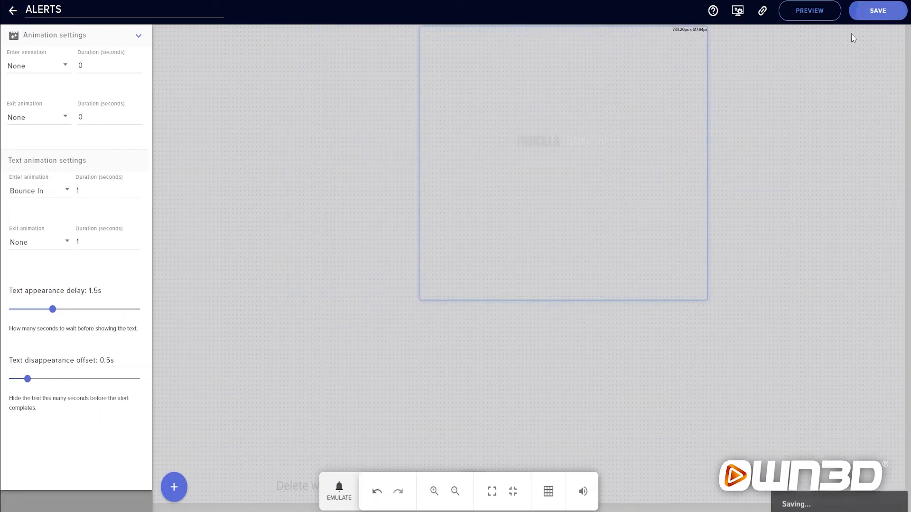
pyautogui.click(339, 491)
pyautogui.moveTo(398, 316)
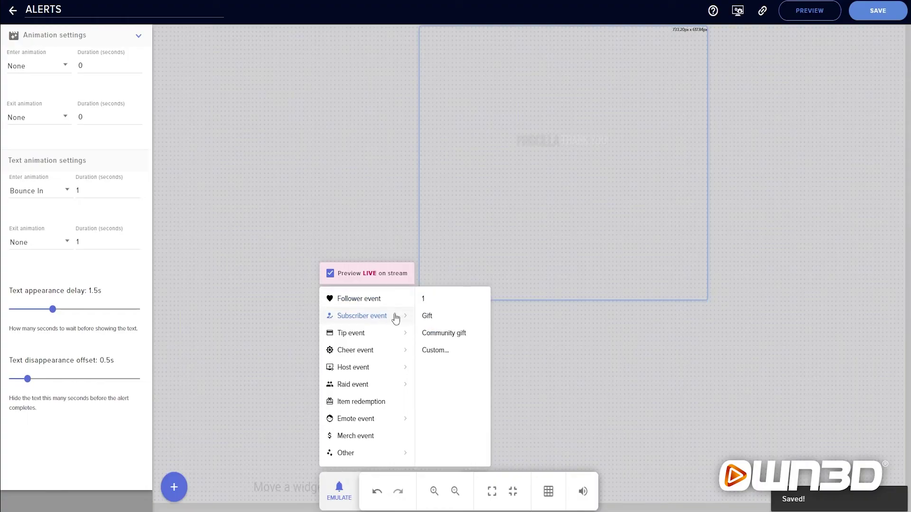
pyautogui.click(427, 307)
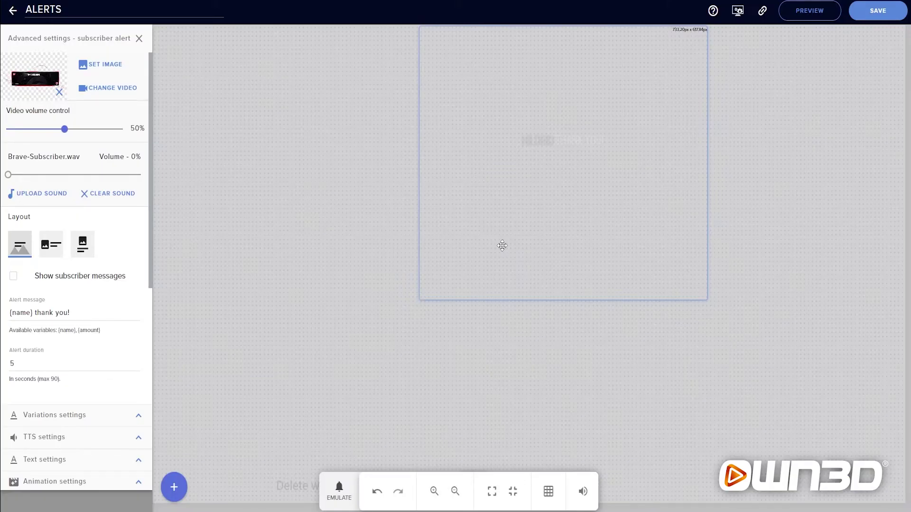
# Centre the alert box widget on the canvas, set its top position to 0 px and save the overlay
pyautogui.click(866, 14)
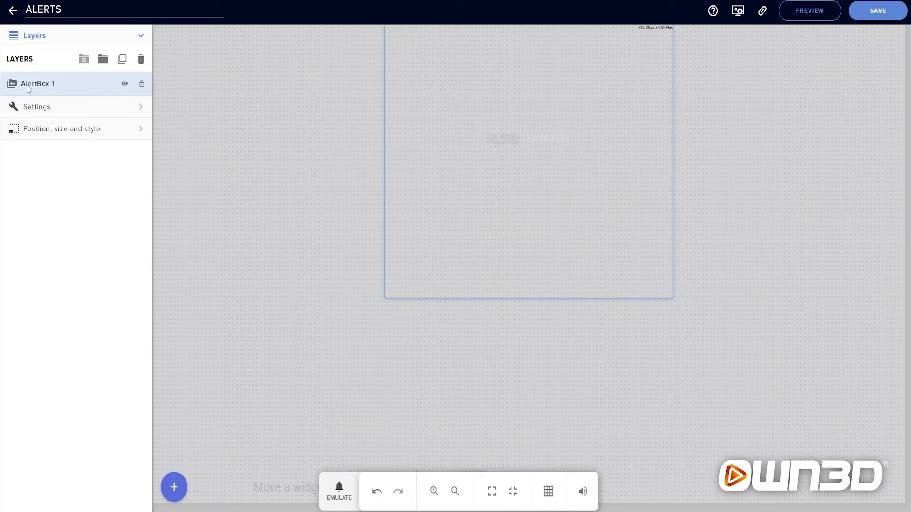
pyautogui.click(40, 130)
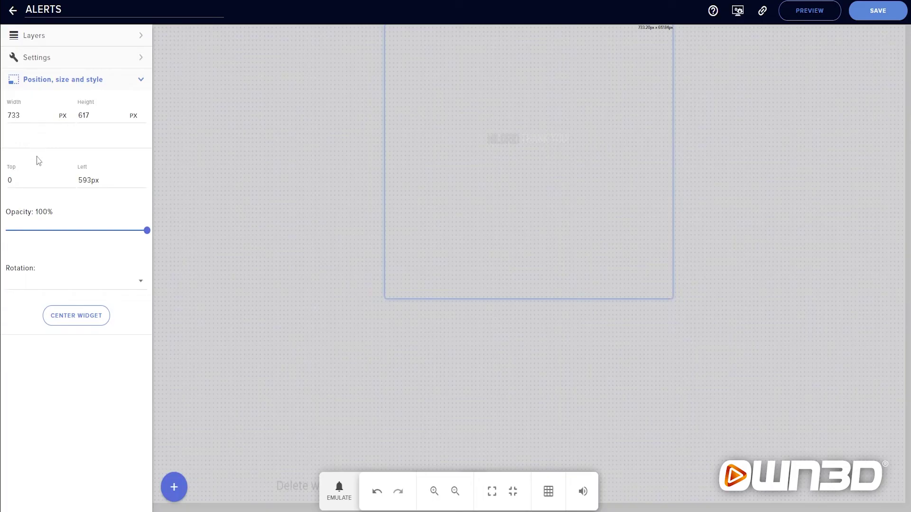
pyautogui.click(75, 326)
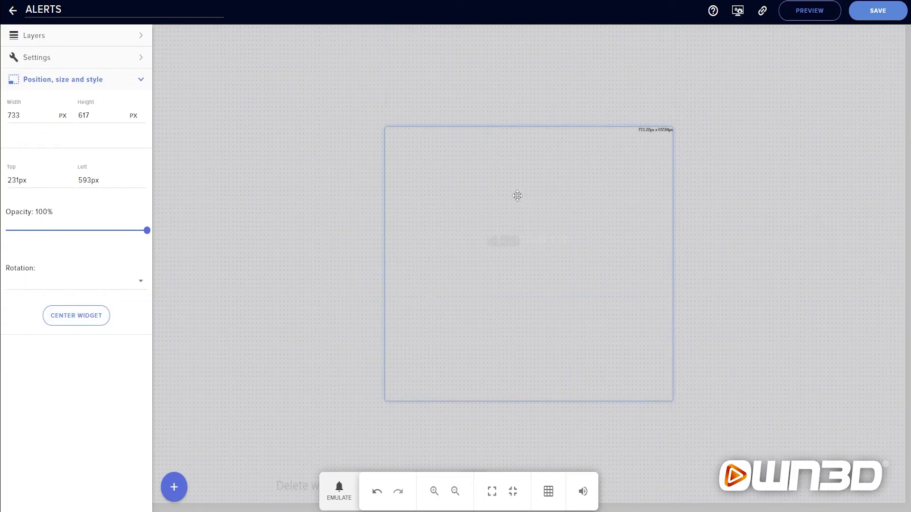
pyautogui.click(48, 178)
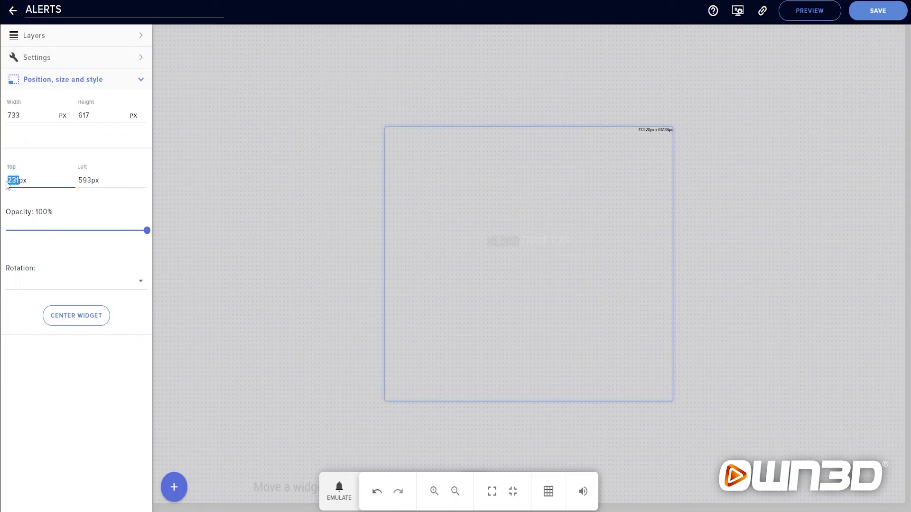
pyautogui.write('0')
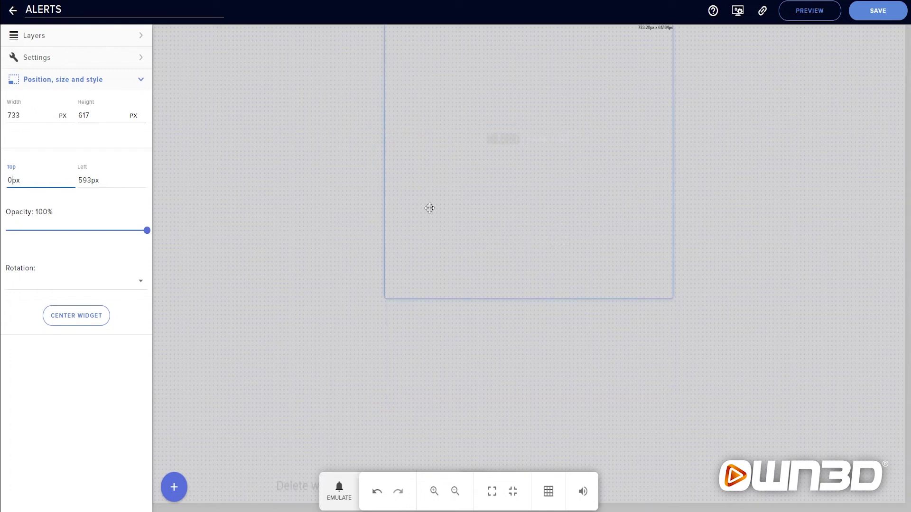
pyautogui.click(878, 11)
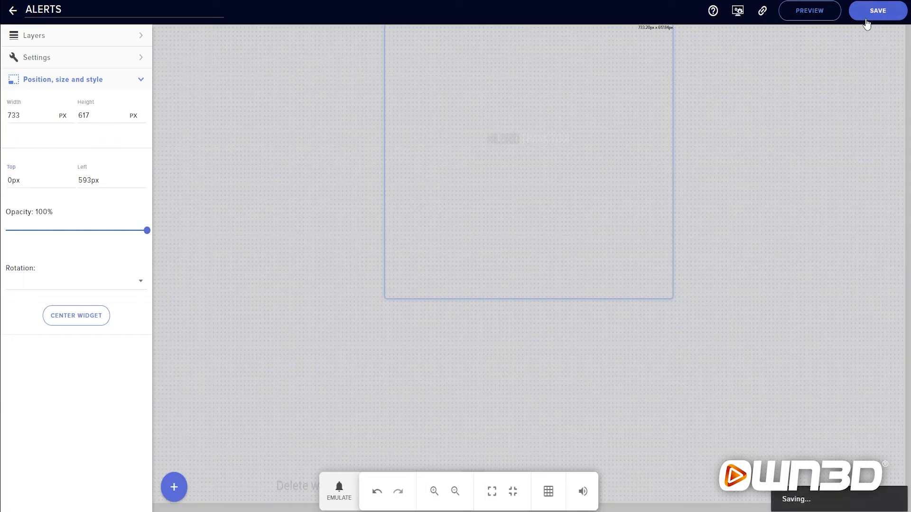
# Emulate a subscriber event to preview the alert box centred along the canvas's upper edge
pyautogui.click(339, 489)
pyautogui.moveTo(407, 315)
pyautogui.click(432, 306)
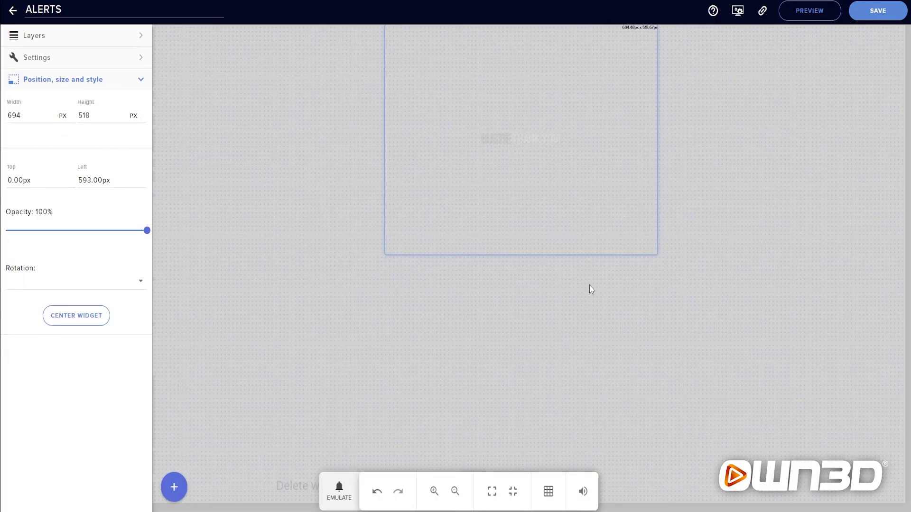
# Shrink the alert box to about 319 × 240 px, save the overlay and emulate a subscriber event
pyautogui.moveTo(656, 254); pyautogui.dragTo(511, 132)
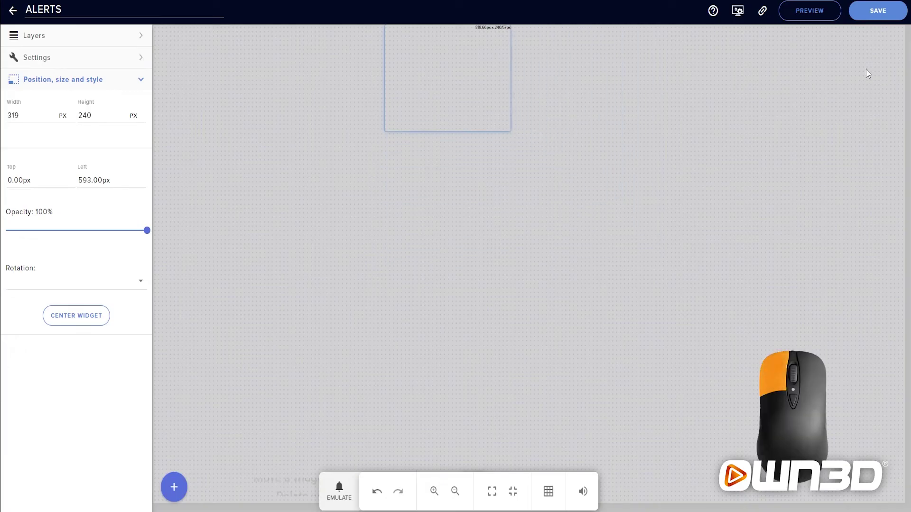
pyautogui.click(877, 11)
pyautogui.click(338, 491)
pyautogui.moveTo(373, 348)
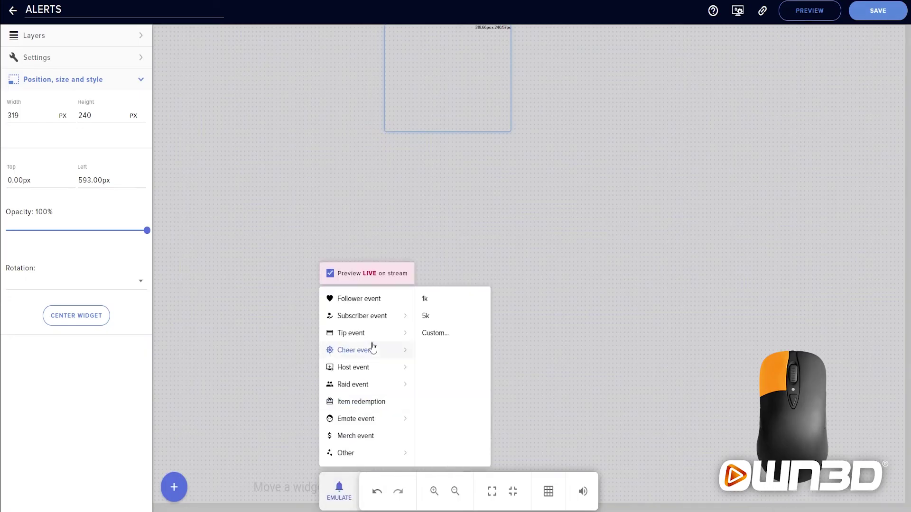
pyautogui.moveTo(375, 316)
pyautogui.click(428, 303)
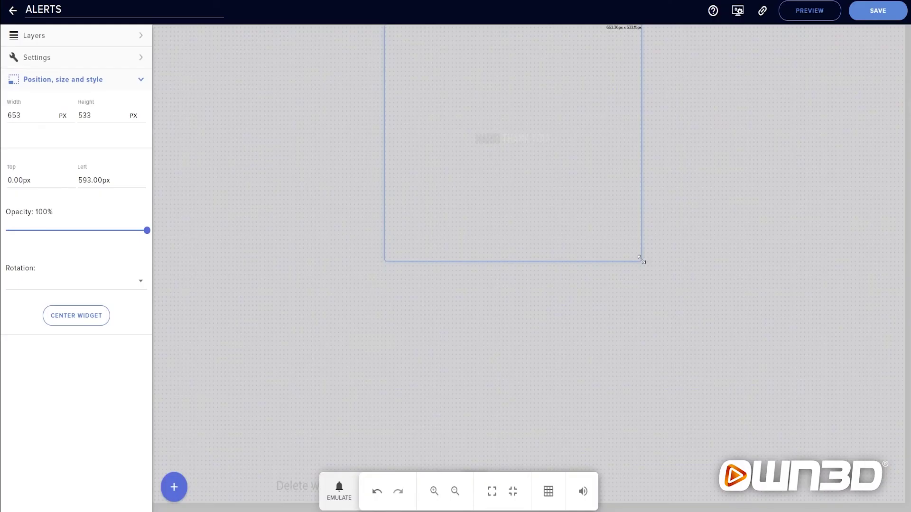
# Resize the alert box to about 467 × 404 px and emulate a subscriber event
pyautogui.moveTo(641, 260); pyautogui.dragTo(568, 205)
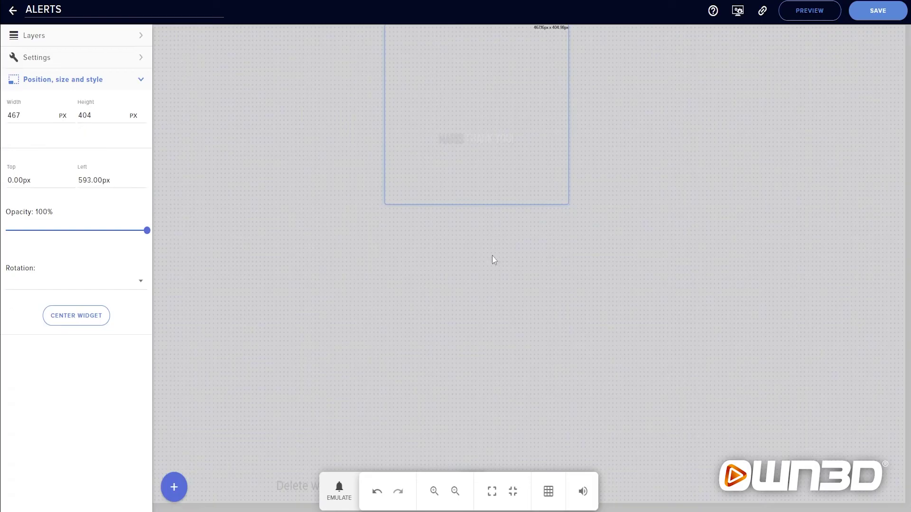
pyautogui.click(339, 488)
pyautogui.moveTo(332, 318)
pyautogui.click(423, 298)
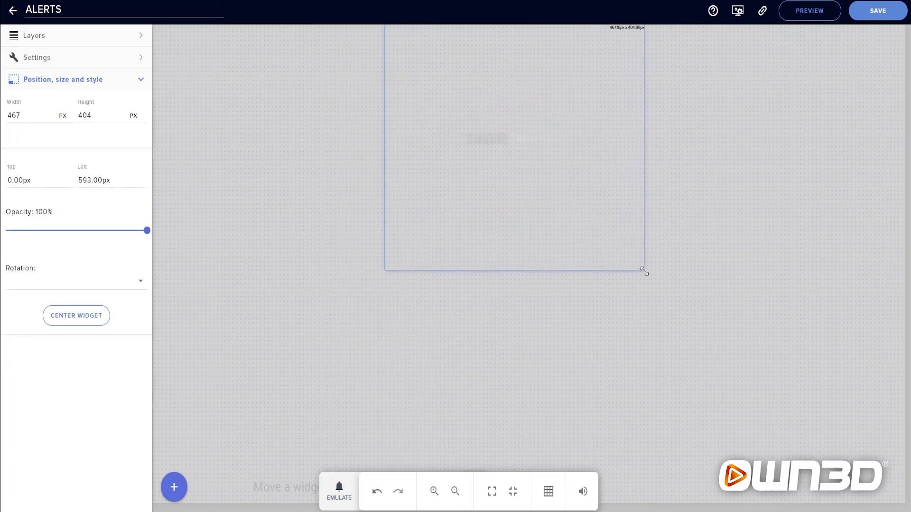
# Emulate another subscriber event and enlarge the alert box to about 721 × 610 px so the whole animation fits
pyautogui.click(338, 491)
pyautogui.moveTo(405, 316)
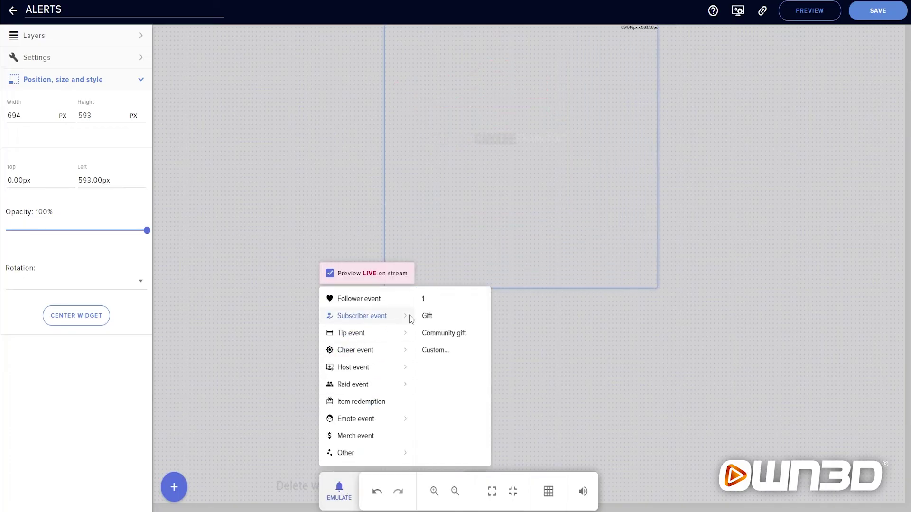
pyautogui.click(431, 305)
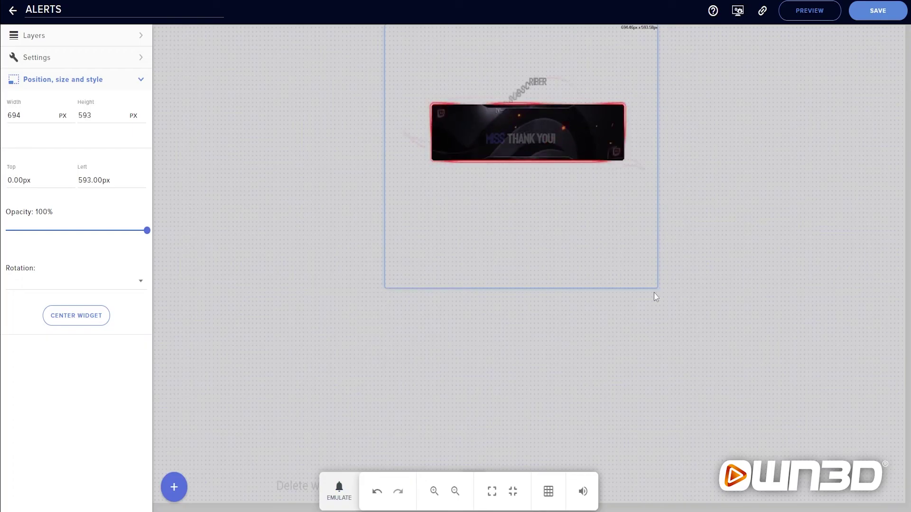
pyautogui.moveTo(655, 287); pyautogui.dragTo(662, 291)
pyautogui.moveTo(655, 285); pyautogui.dragTo(668, 295)
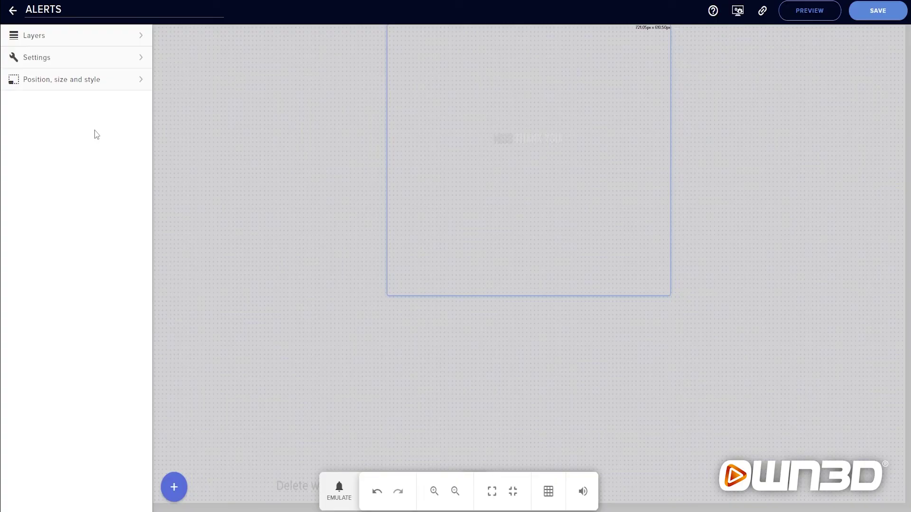
# Add a new variation to the subscriber alert, copied from AlertBox 1 / subscriber / Resubscriber
pyautogui.click(46, 59)
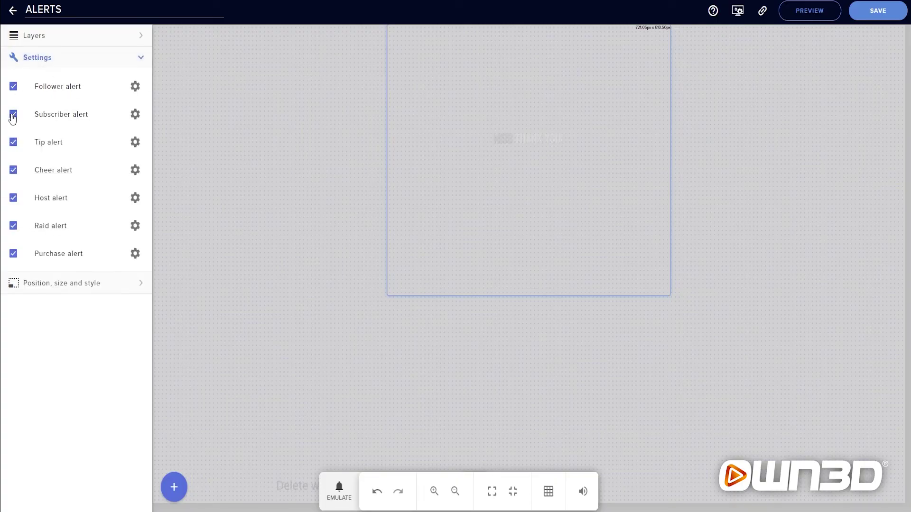
pyautogui.click(136, 116)
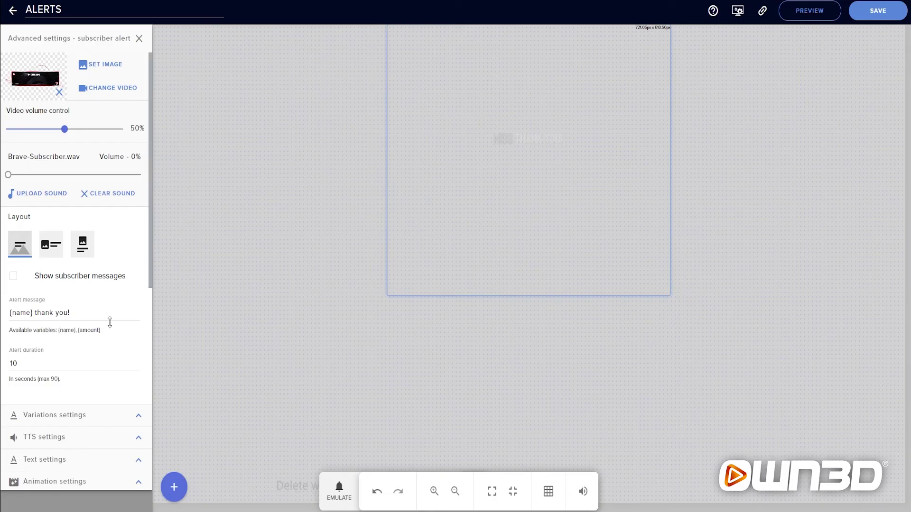
pyautogui.click(71, 414)
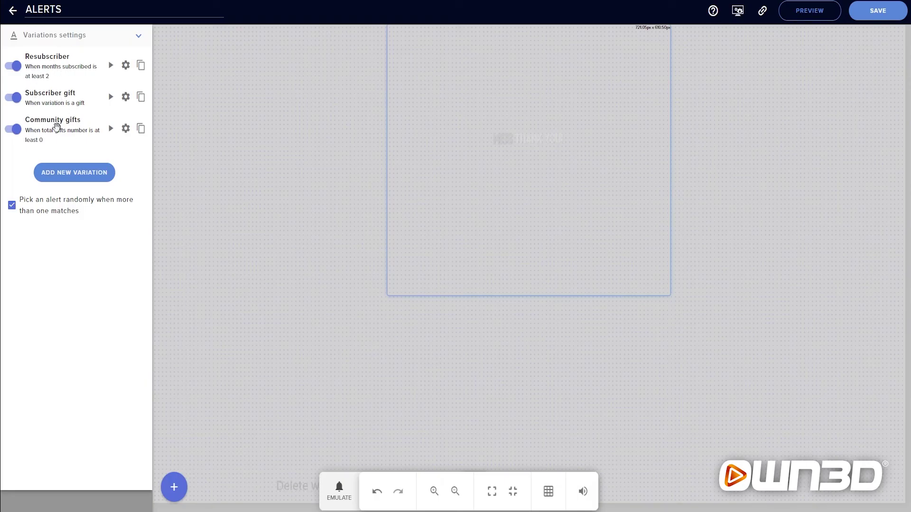
pyautogui.click(66, 174)
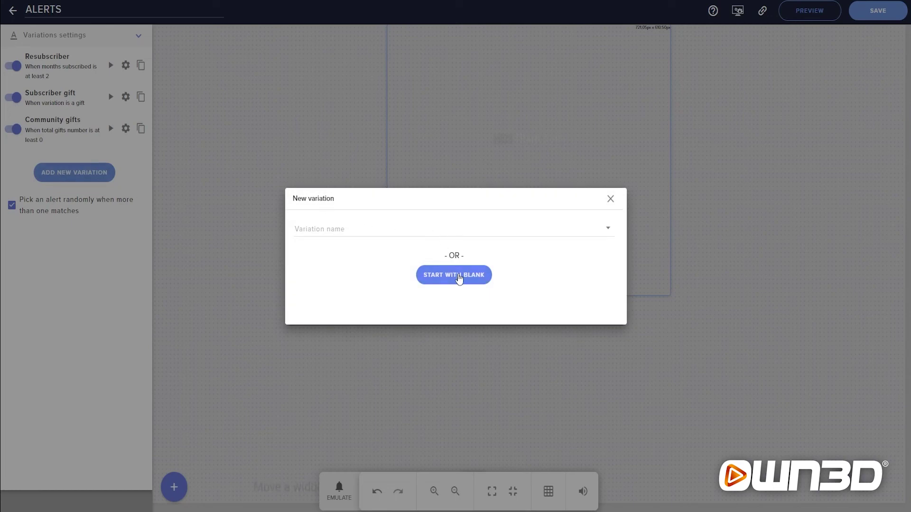
pyautogui.click(451, 234)
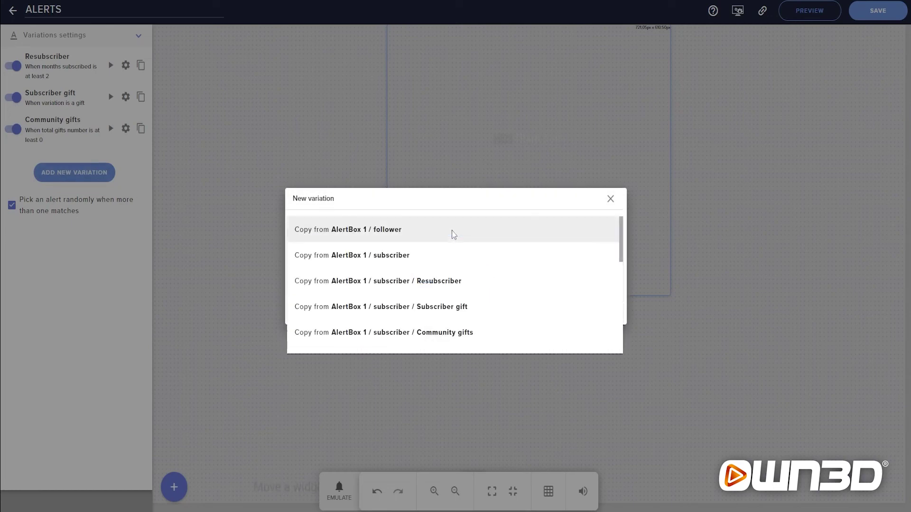
pyautogui.click(394, 285)
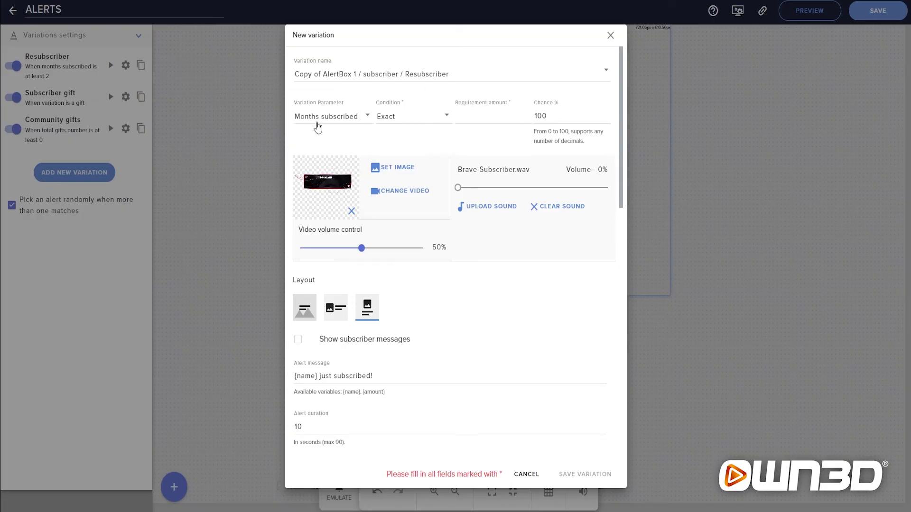
# Set the variation's requirement amount to 12 months and its sound volume to 24%, and save the variation
pyautogui.click(426, 151)
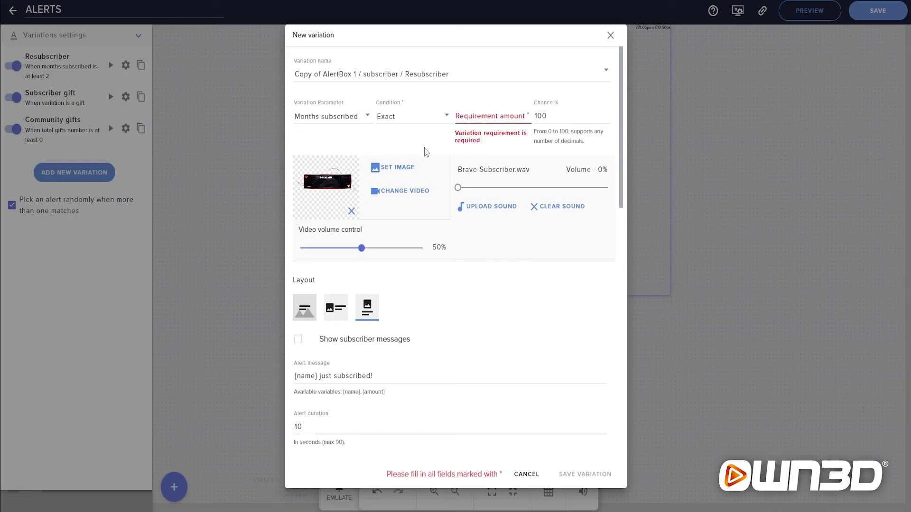
pyautogui.click(472, 119)
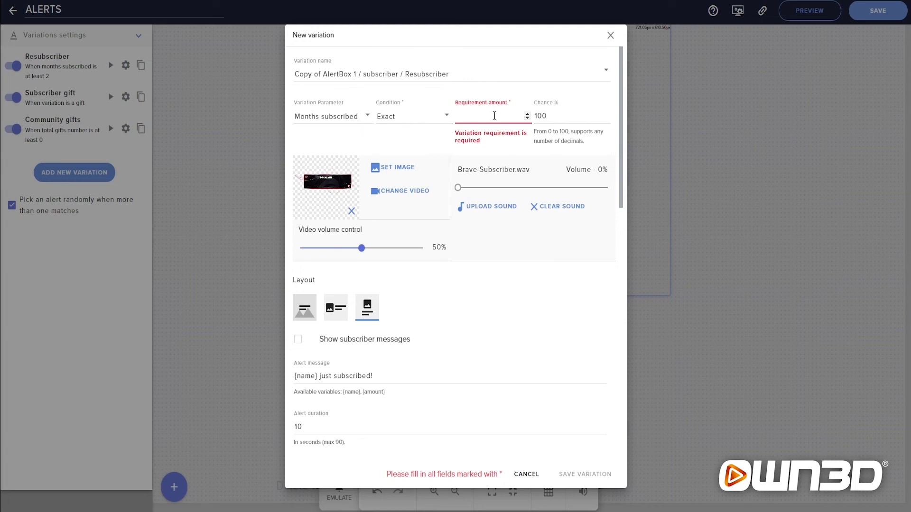
pyautogui.write('12')
pyautogui.click(434, 141)
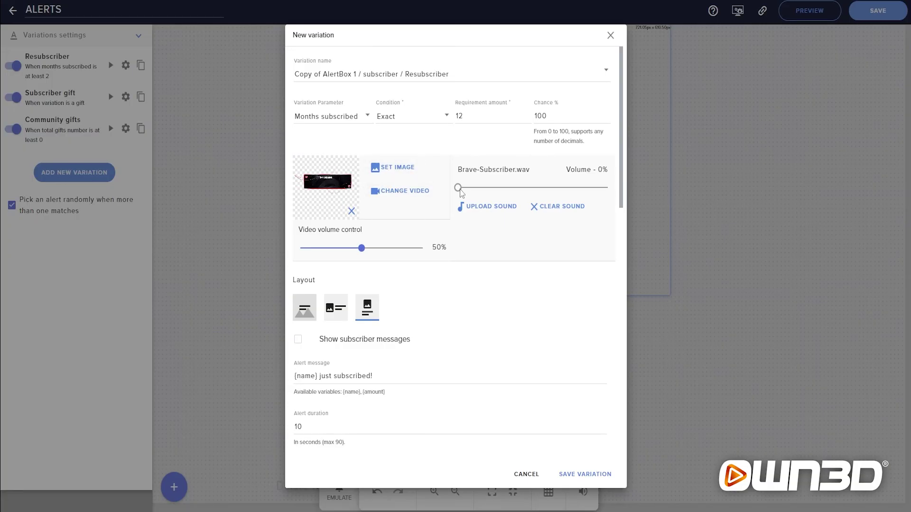
pyautogui.moveTo(459, 189); pyautogui.dragTo(494, 188)
pyautogui.click(595, 480)
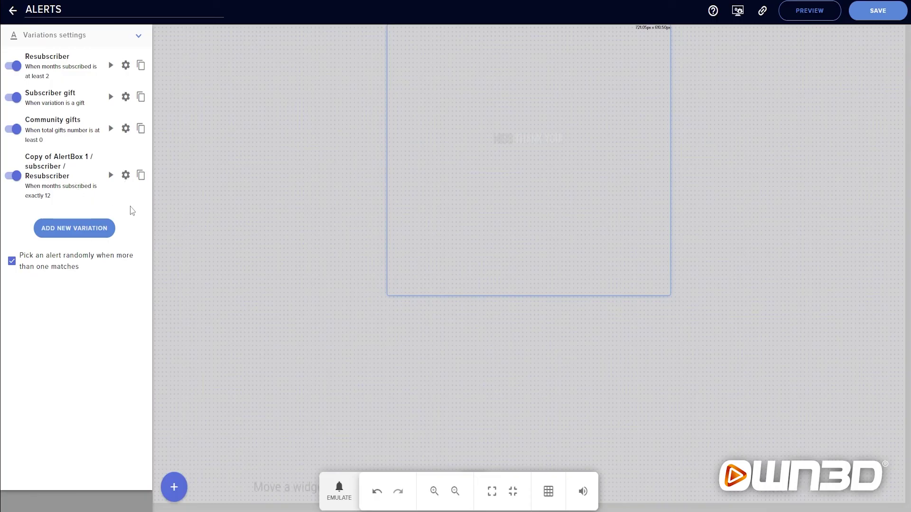
# Open the copied 12-month Resubscriber variation for editing and review its available parameter and condition options
pyautogui.click(126, 176)
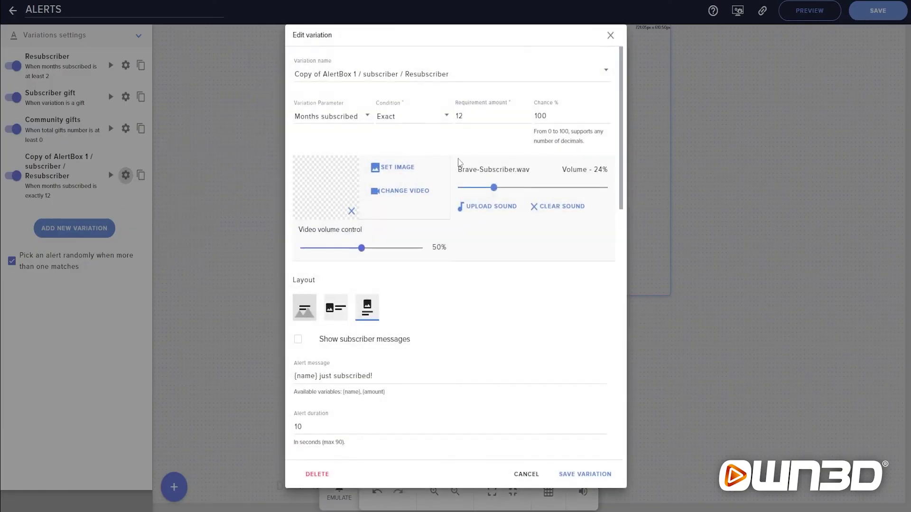
pyautogui.click(343, 123)
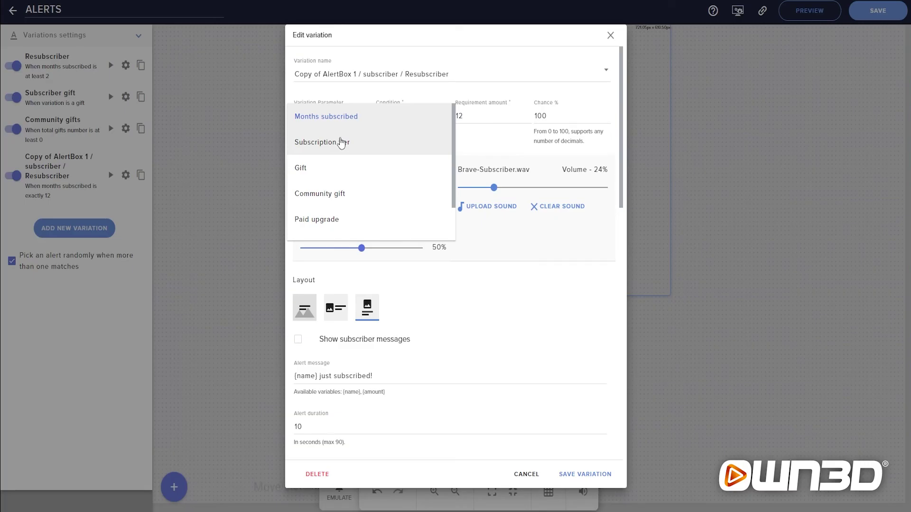
pyautogui.click(403, 116)
pyautogui.click(400, 116)
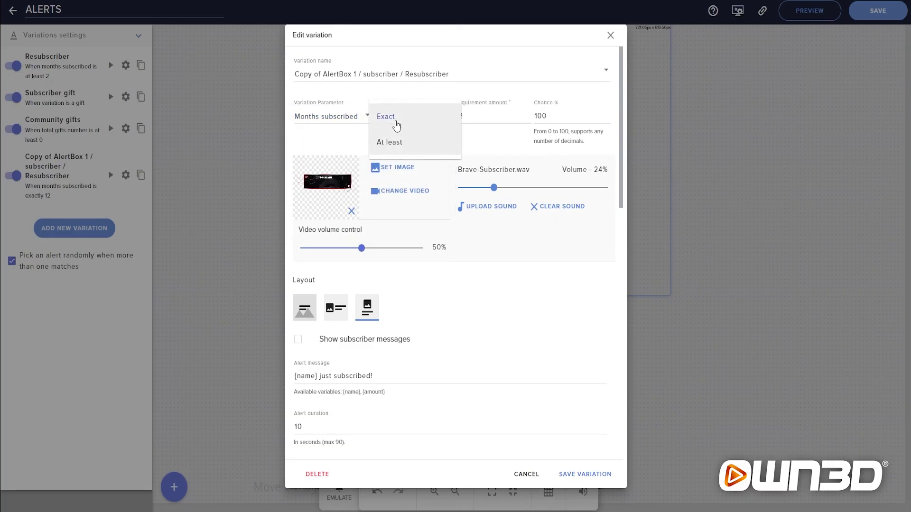
pyautogui.click(349, 138)
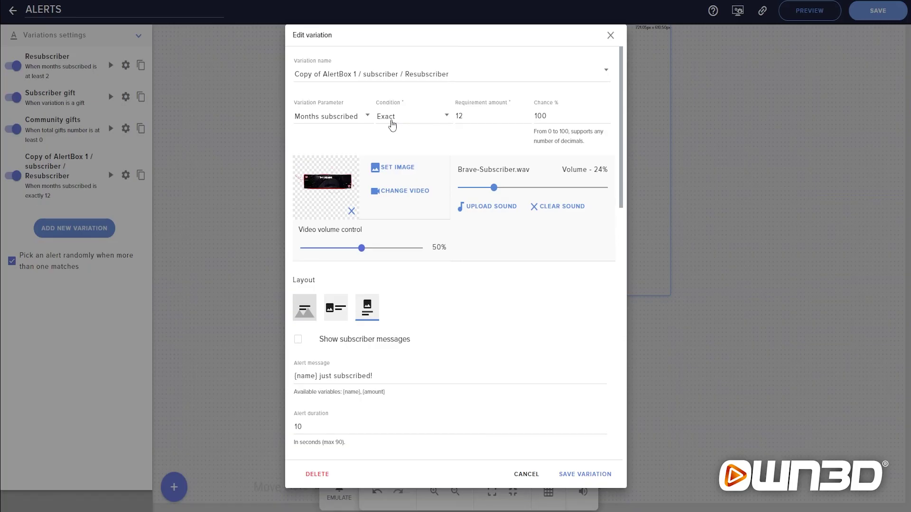
# Try the At least condition on the 12-month variation and restore it to Exact
pyautogui.click(396, 121)
pyautogui.click(397, 121)
pyautogui.click(387, 141)
pyautogui.click(429, 123)
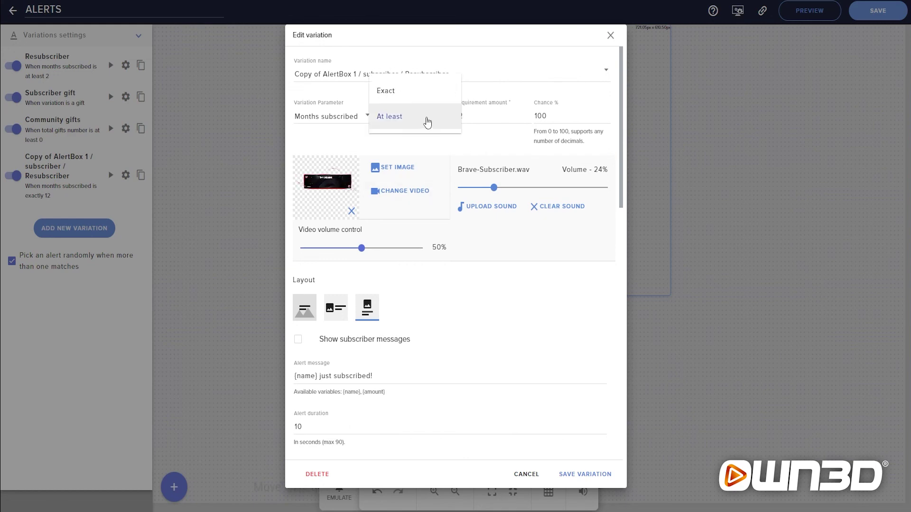
pyautogui.click(409, 102)
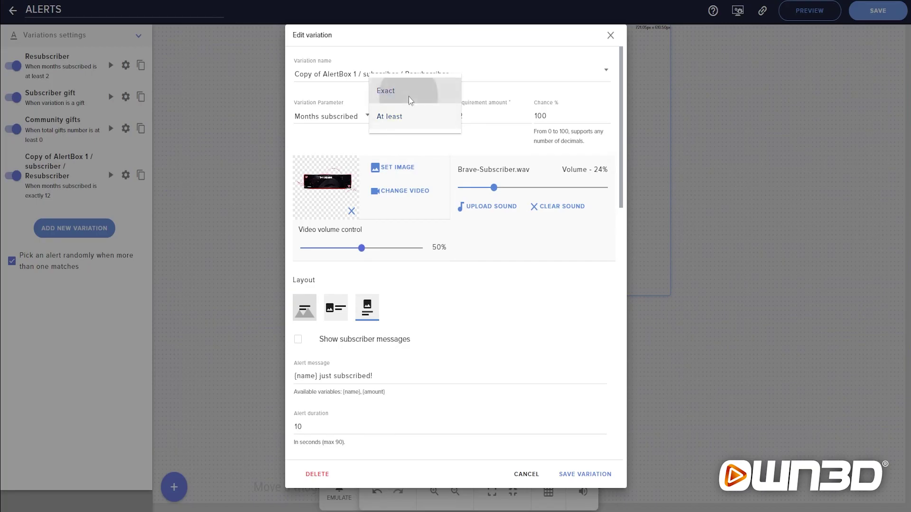